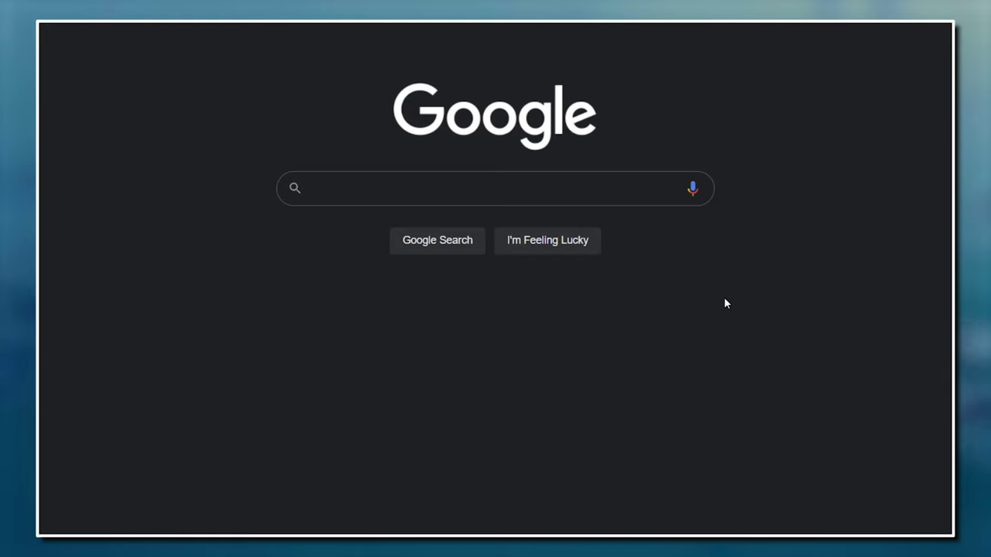
Search 'duplicati docker compose' and select the duplicati service block in the linuxserver/duplicati compose example.
click(567, 188)
text(duplicati docker compos)
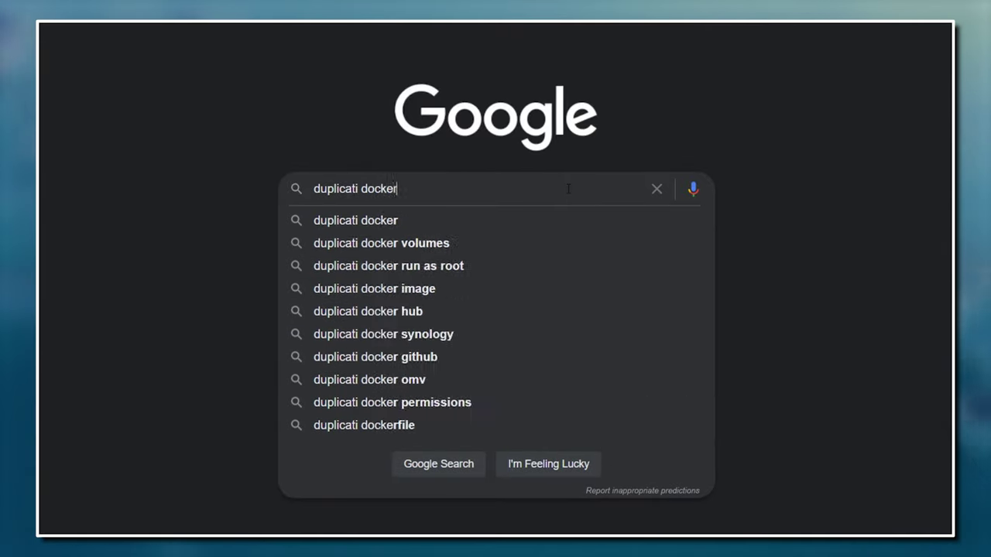
text(e)
key(Return)
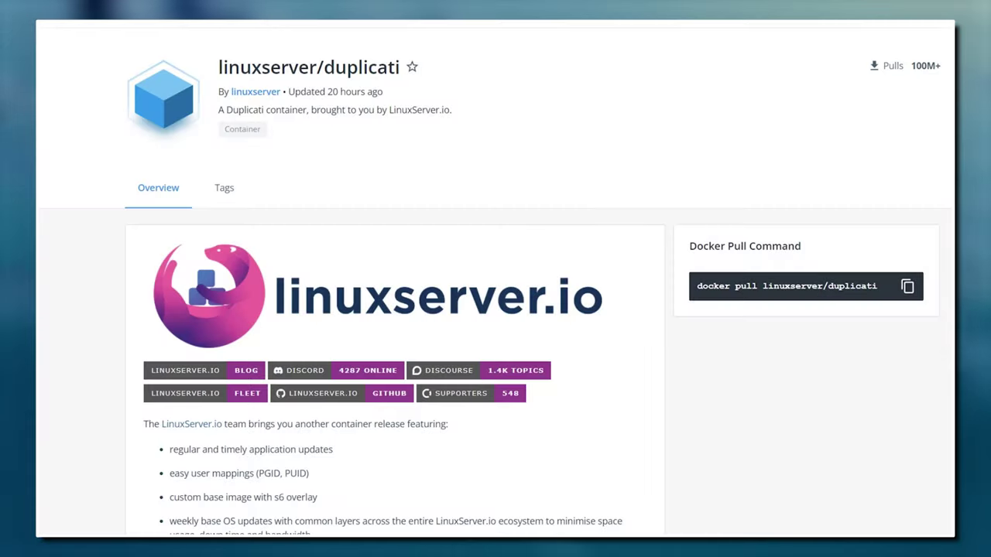
scroll(395, 278, down, 15)
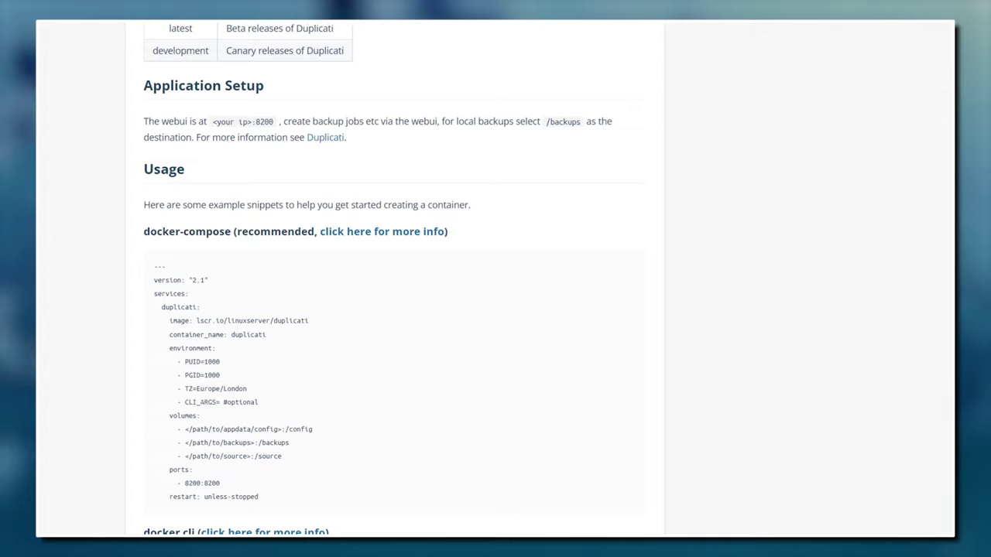
drag(161, 307, 266, 497)
key(ctrl+c)
Copy the duplicati service block and paste it into docker-compose.yaml after the plex service.
right_click(481, 437)
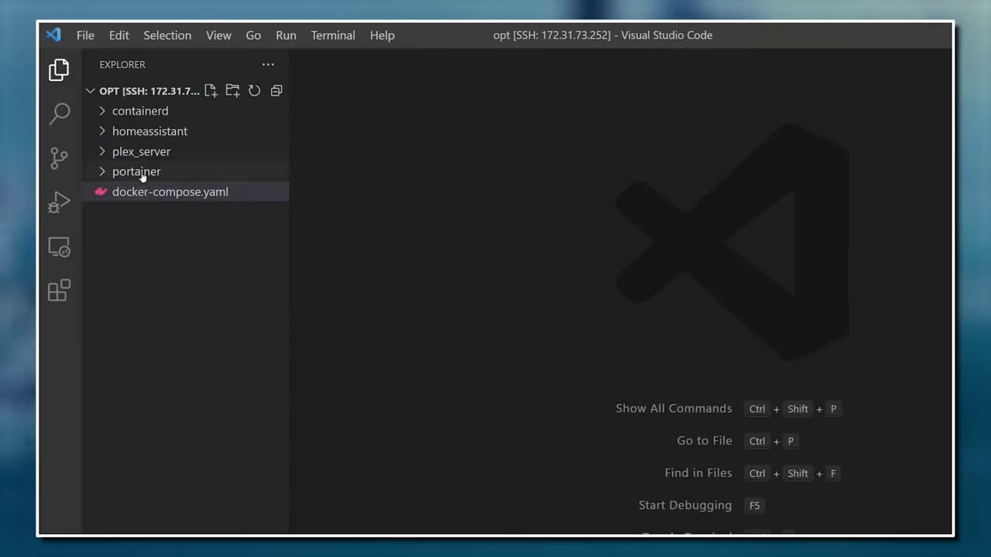
click(142, 196)
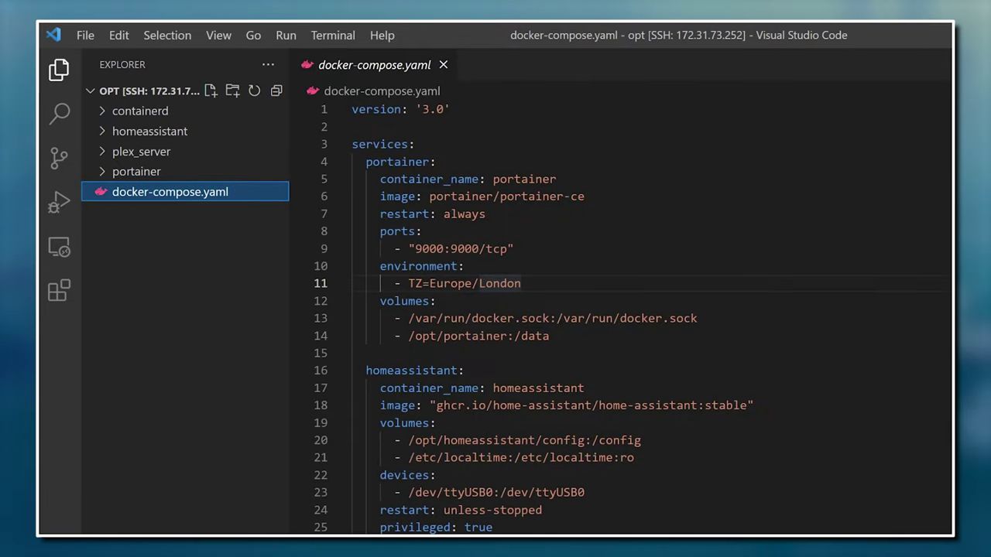
scroll(620, 310, down, 12)
scroll(620, 309, up, 4)
click(589, 323)
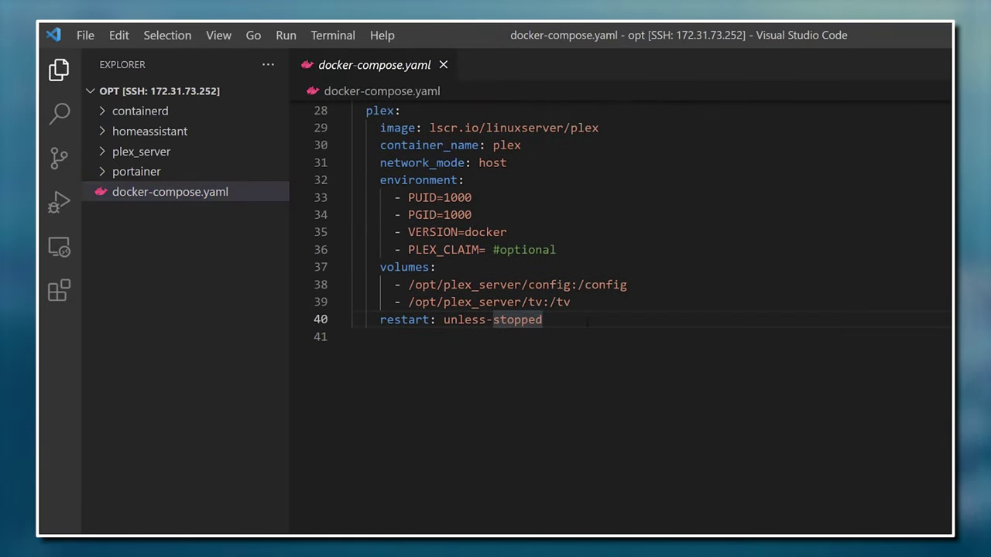
key(Return)
key(ctrl+v)
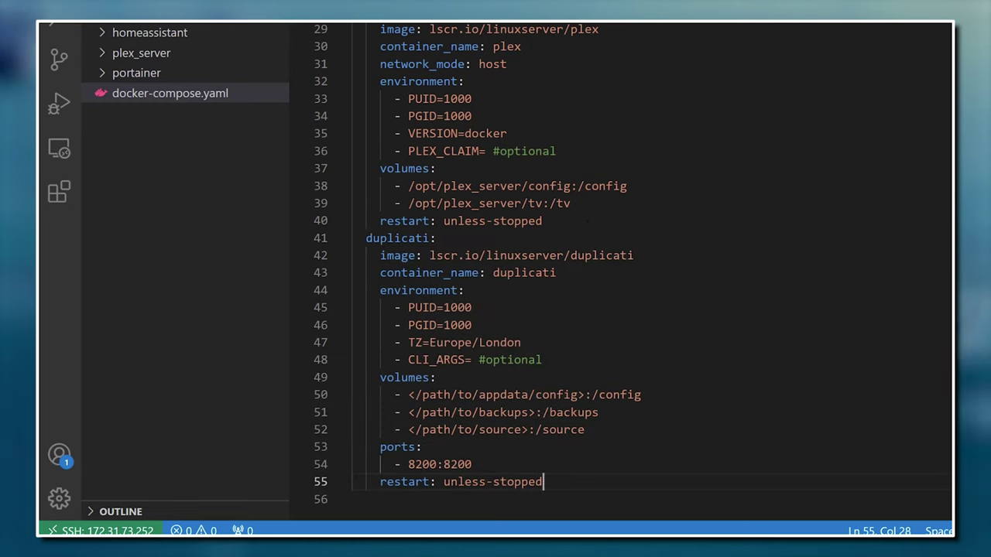
Set the config volume to /opt/duplicati/config, delete the backups line, and map /opt to /source.
click(429, 255)
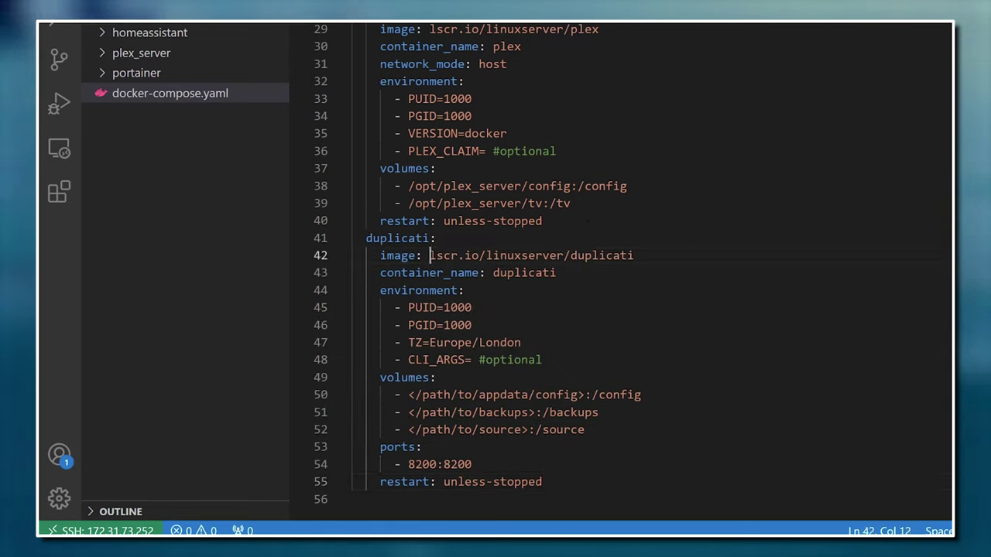
double_click(524, 273)
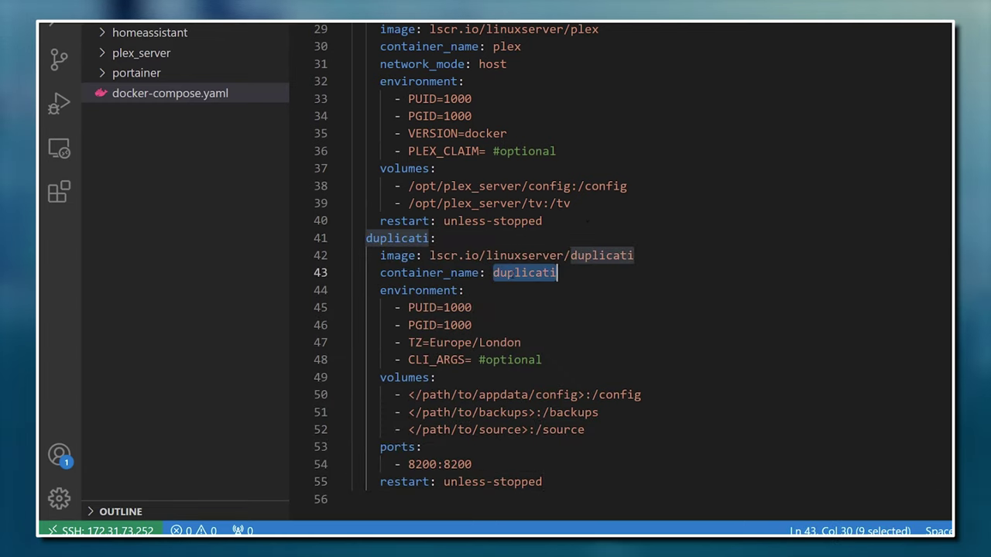
click(524, 326)
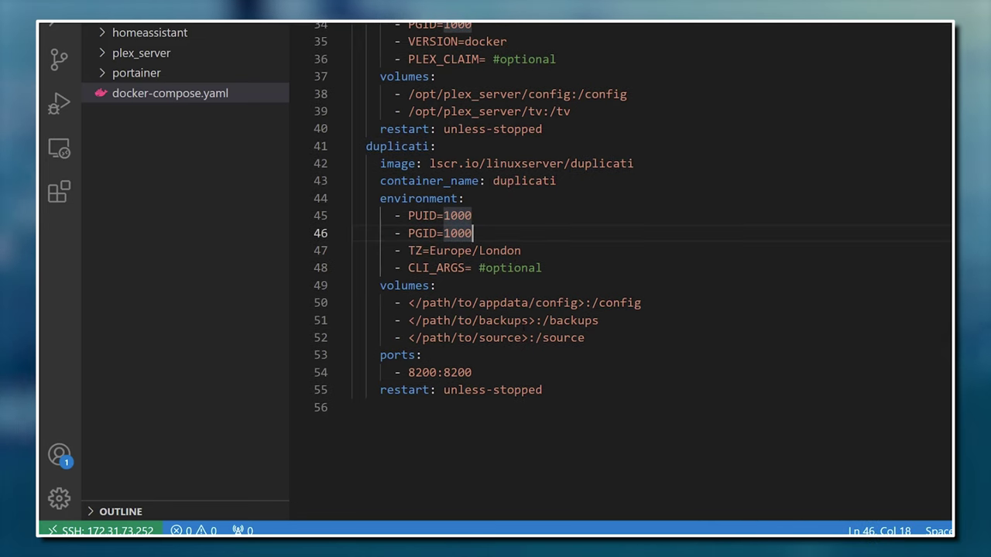
drag(409, 303, 579, 303)
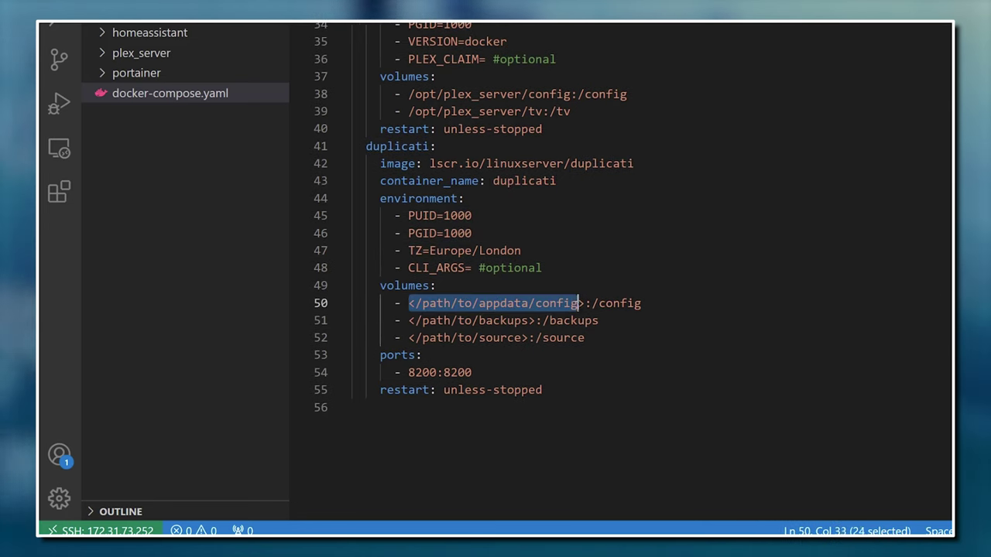
text(/opt/)
key(Delete)
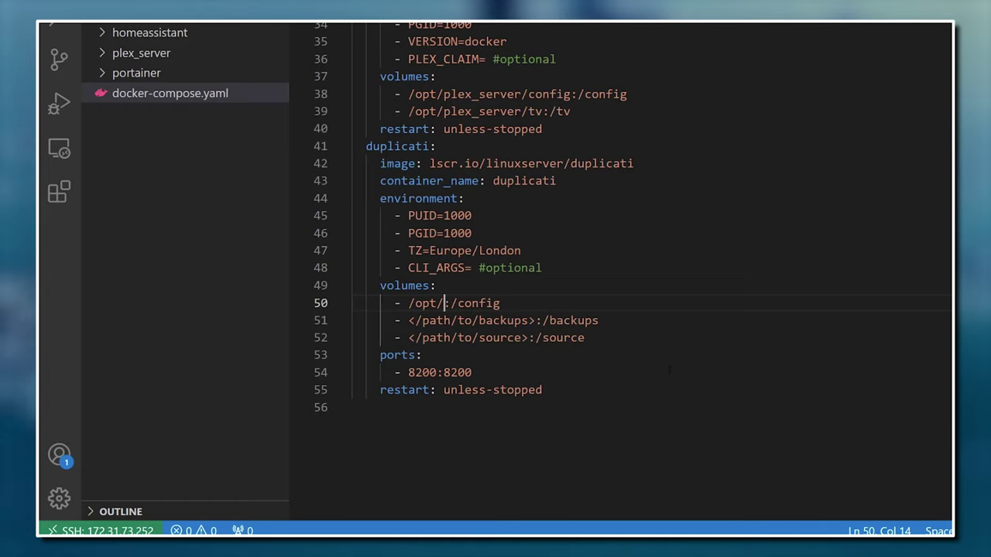
text(duplicati)
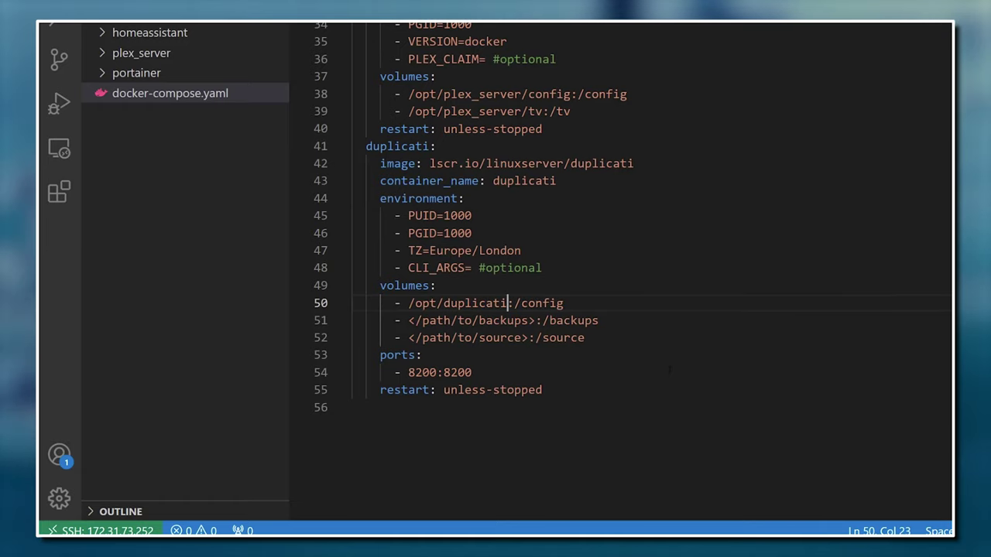
text(/config)
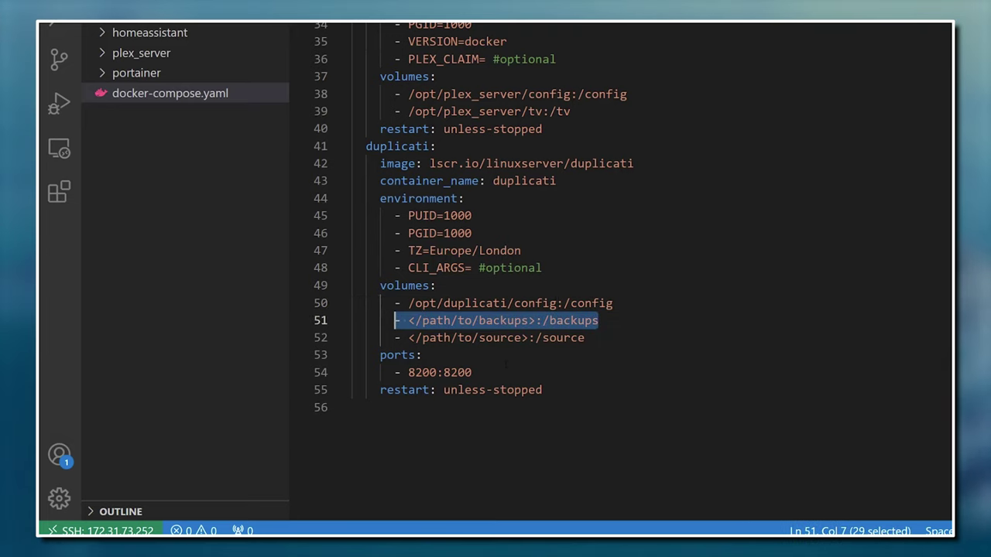
key(BackSpace)
key(BackSpace)
key(BackSpace)
key(BackSpace)
key(BackSpace)
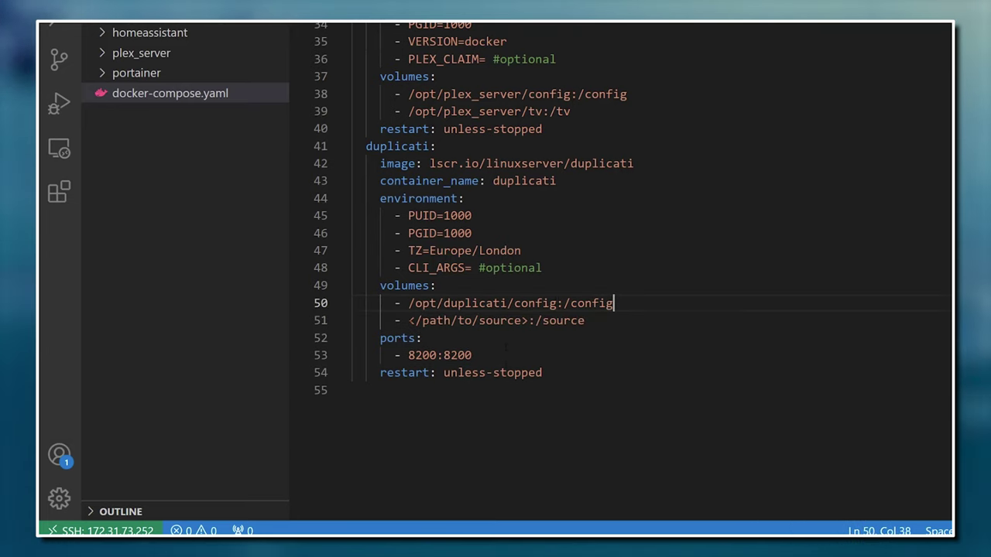
drag(409, 321, 524, 321)
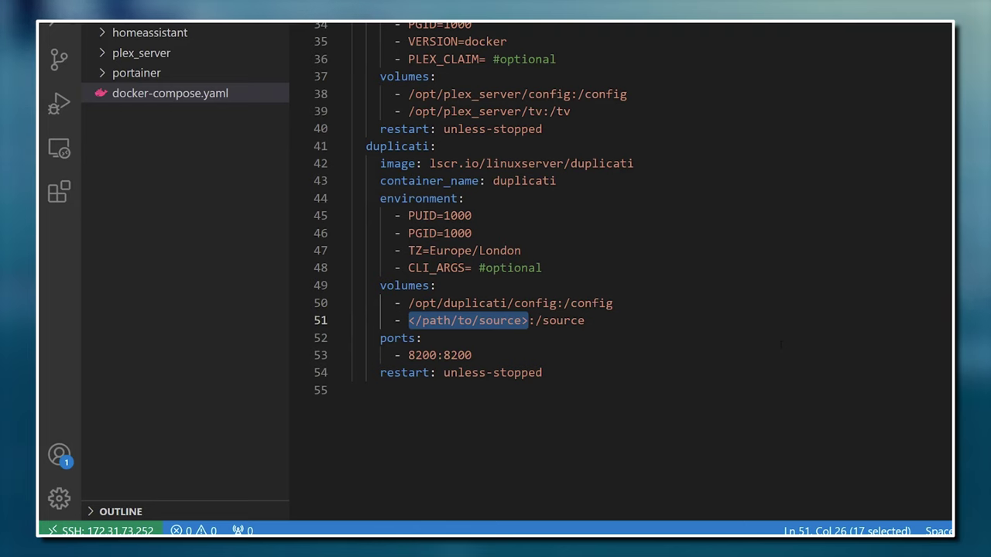
text(/)
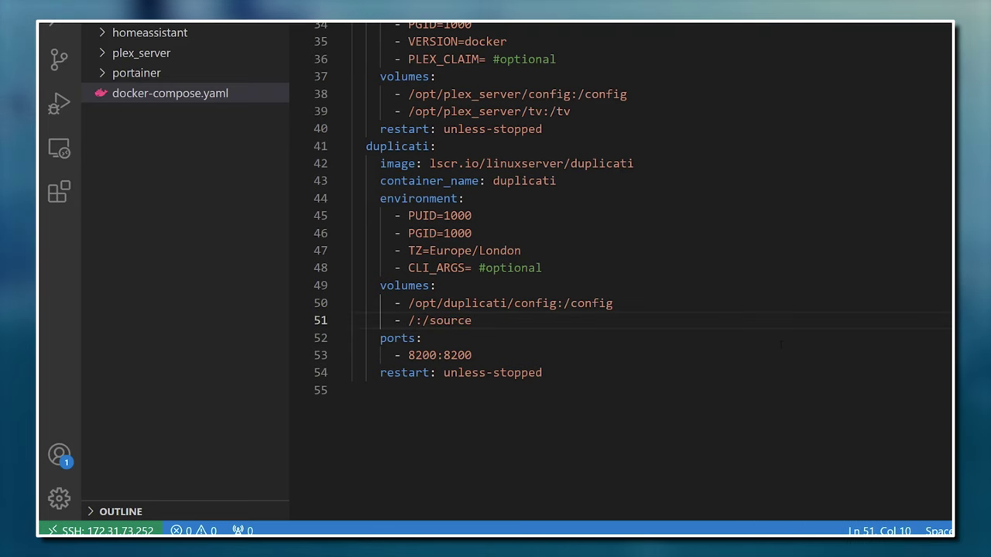
text(opt)
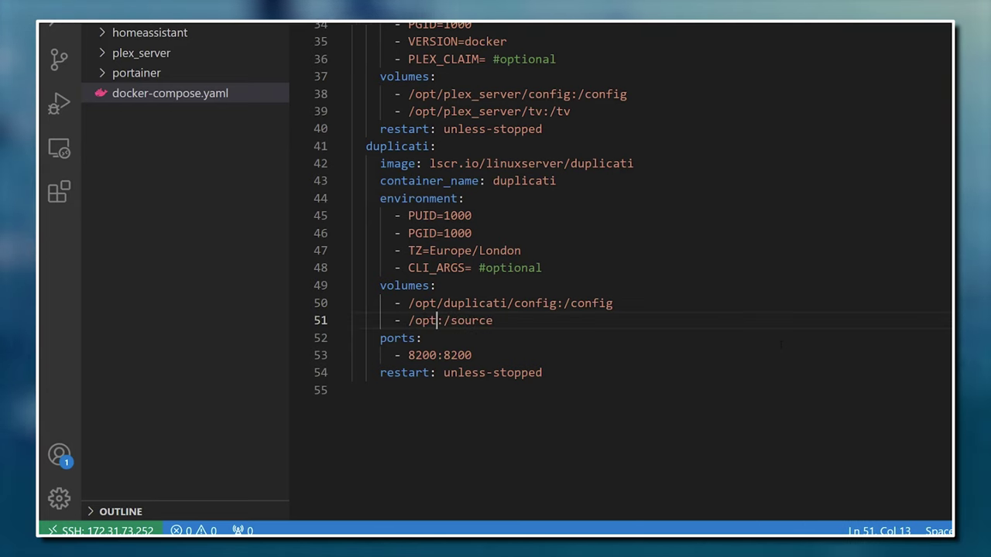
drag(437, 321, 480, 321)
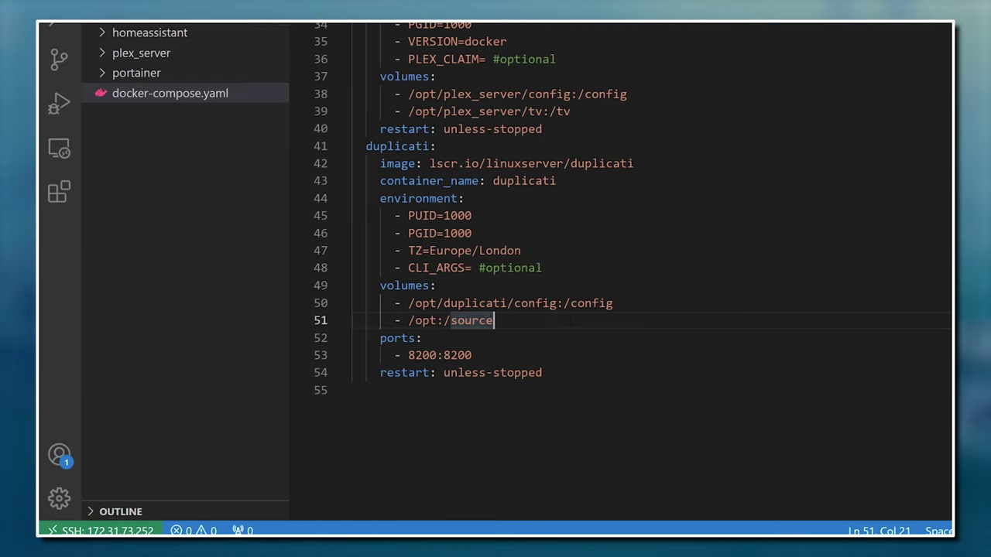
Save docker-compose.yaml from the File menu.
click(86, 35)
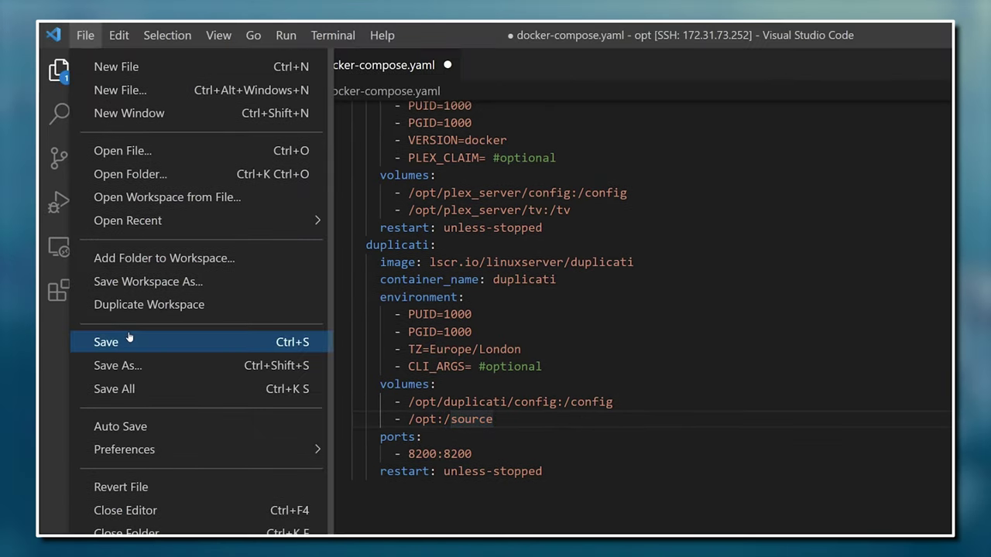
click(128, 338)
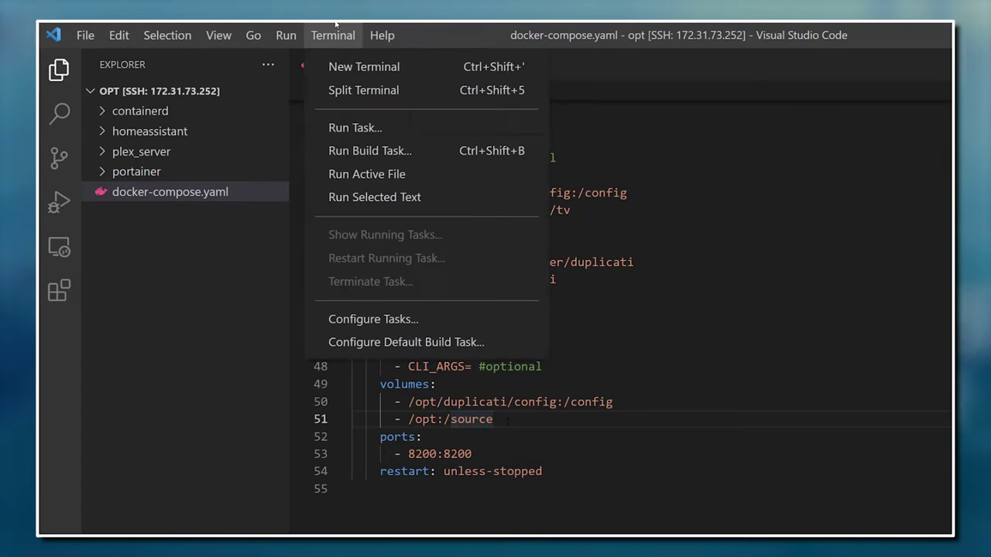
In a new terminal, run ls -l, docker-compose up -d, then ls -l again to check for duplicati.
click(345, 64)
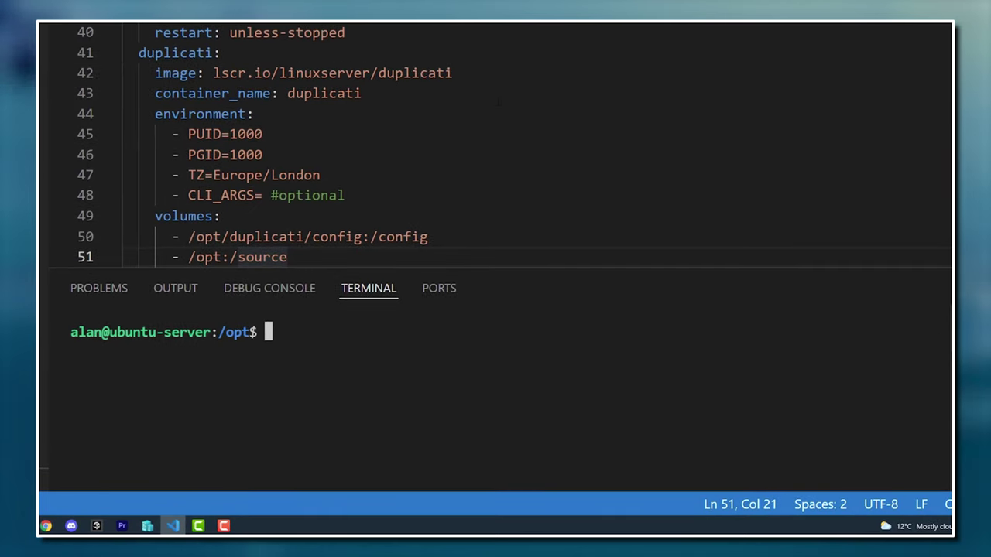
text(ls -l)
key(Return)
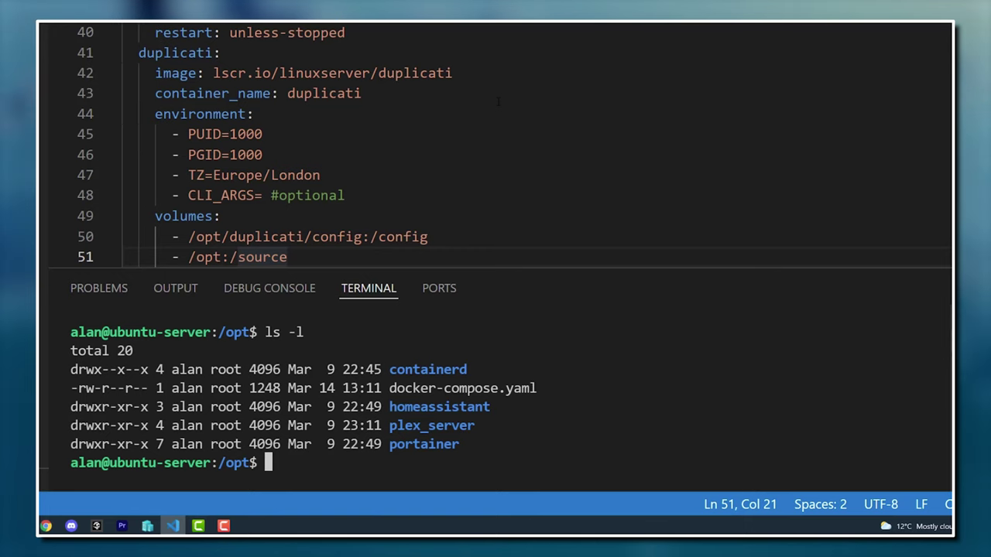
text(docker-compose )
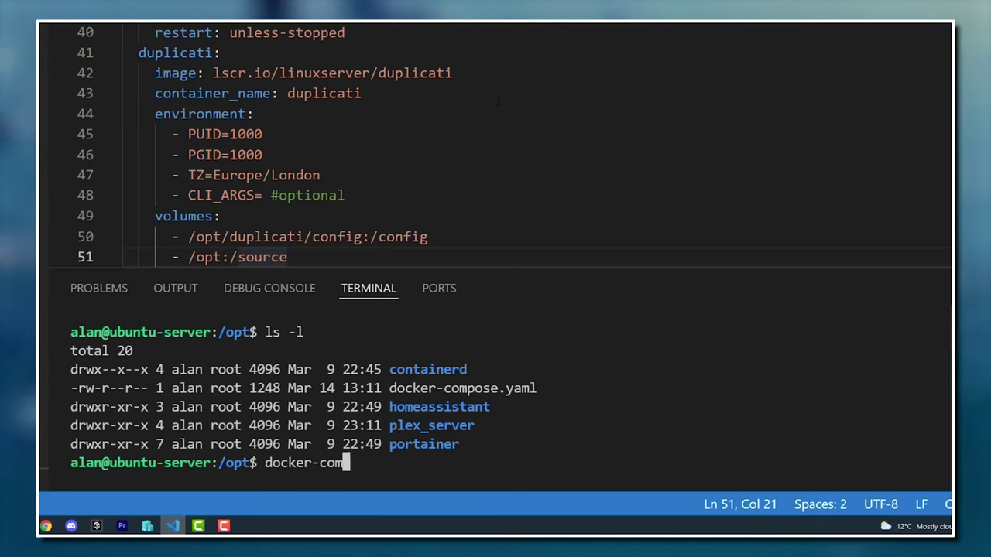
text(up -d)
key(Return)
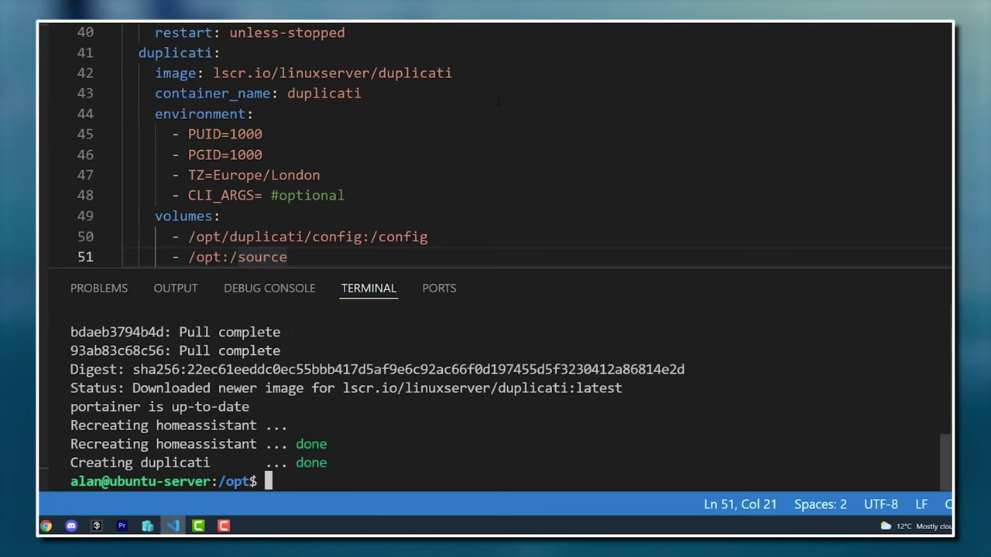
key(Return)
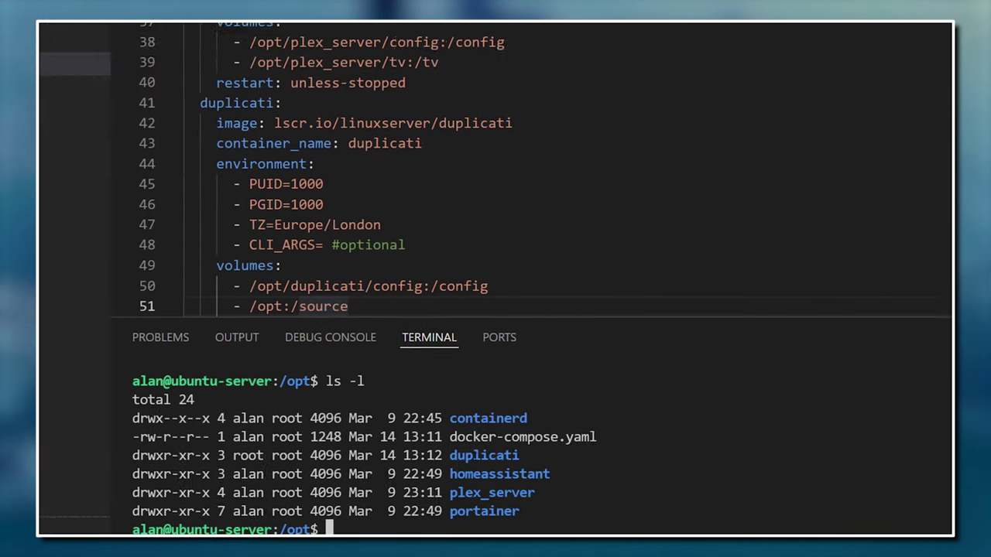
Briefly expand duplicati/config, then expand homeassistant/config in the Explorer.
click(113, 149)
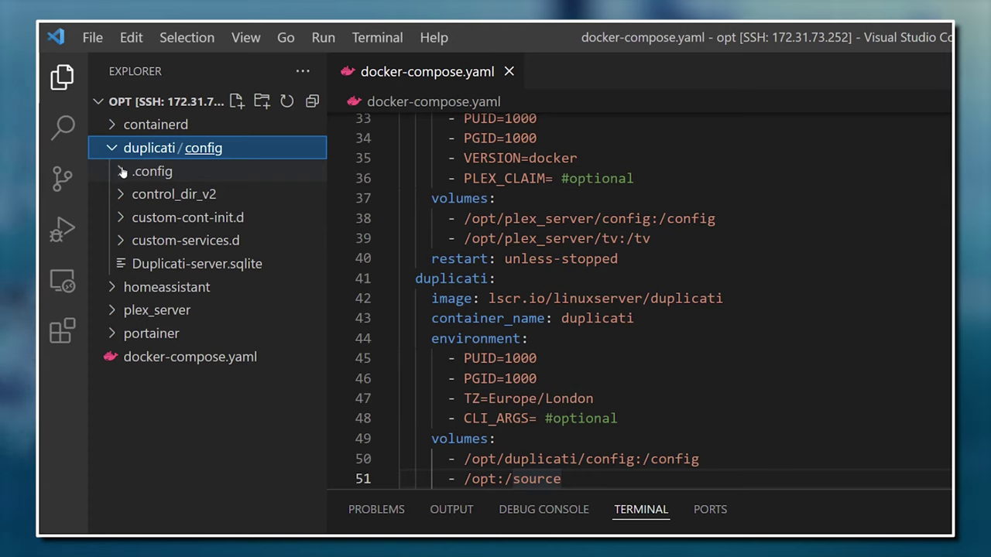
click(112, 150)
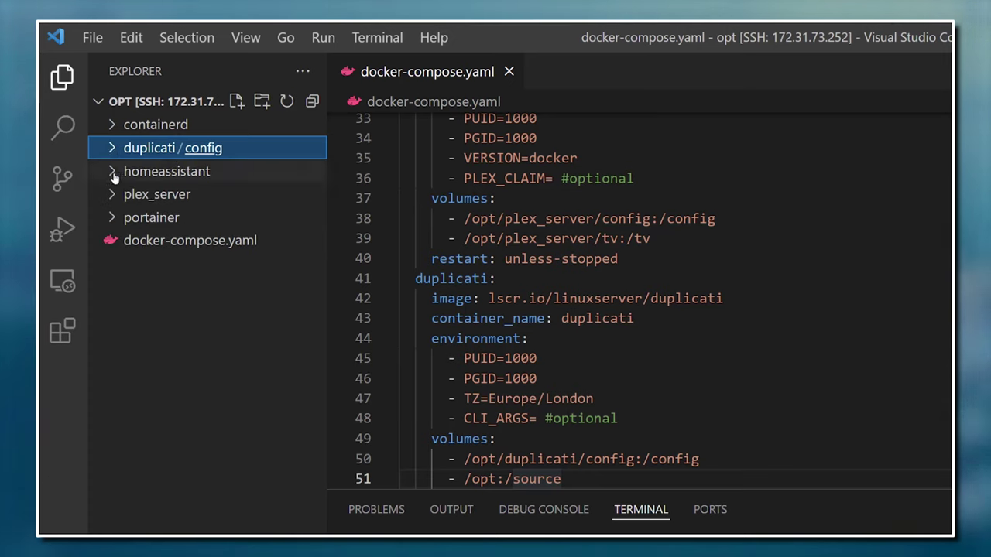
click(113, 175)
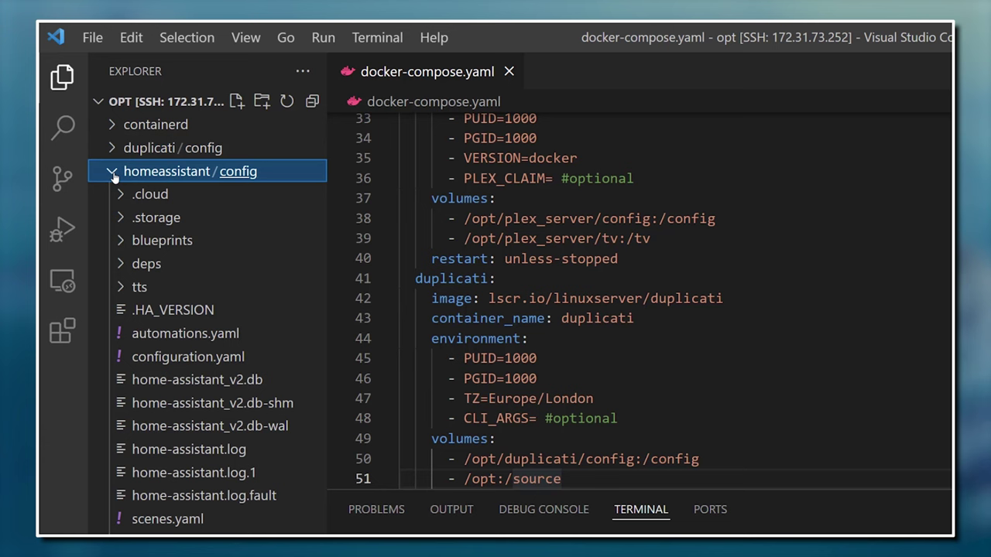
Duplicate the plex panel_iframe entry in configuration.yaml below the original.
click(176, 357)
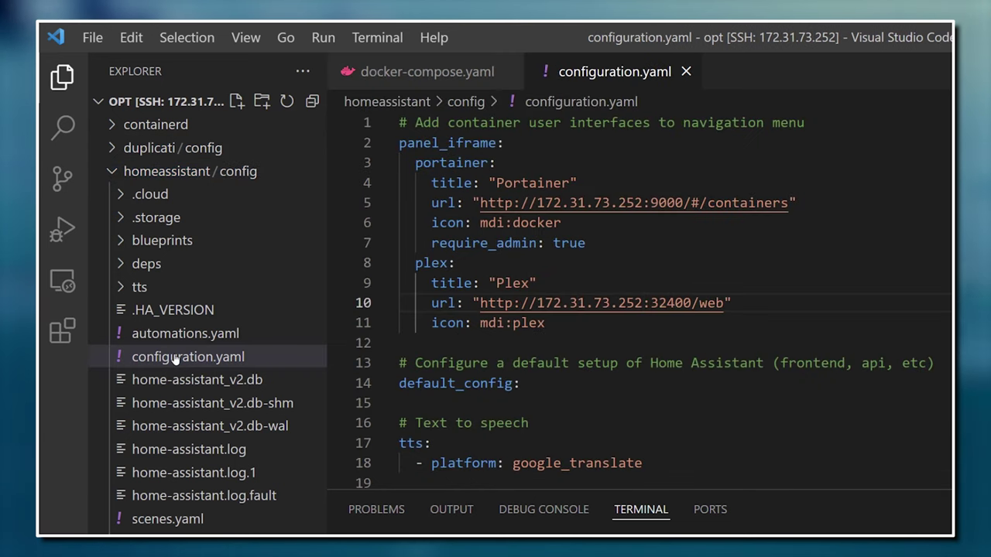
drag(415, 264, 546, 323)
key(ctrl+c)
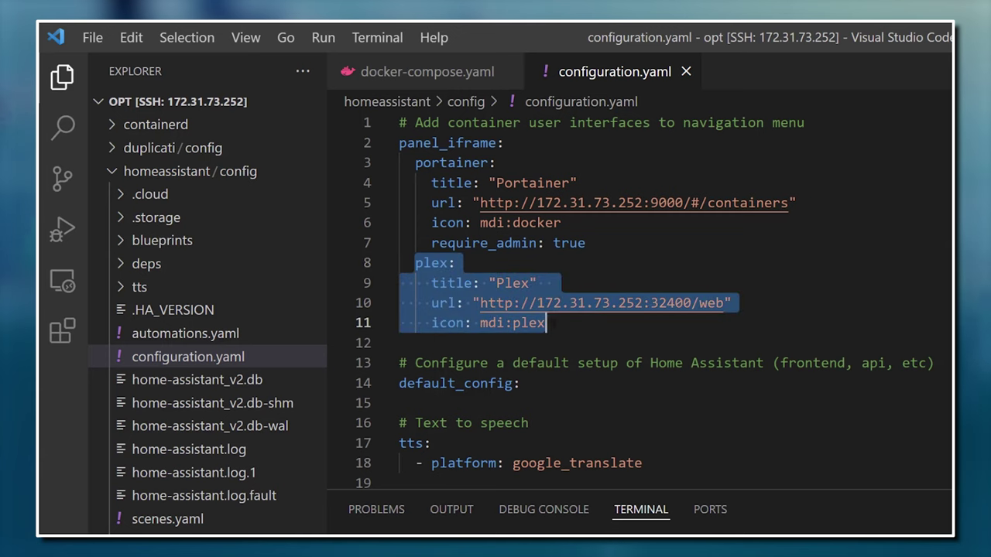
click(577, 327)
key(Return)
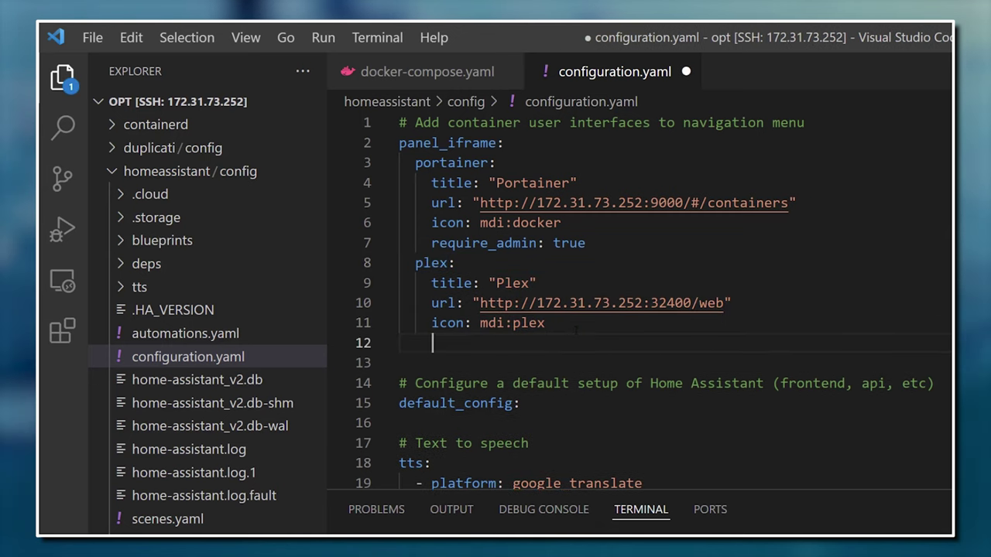
key(ctrl+v)
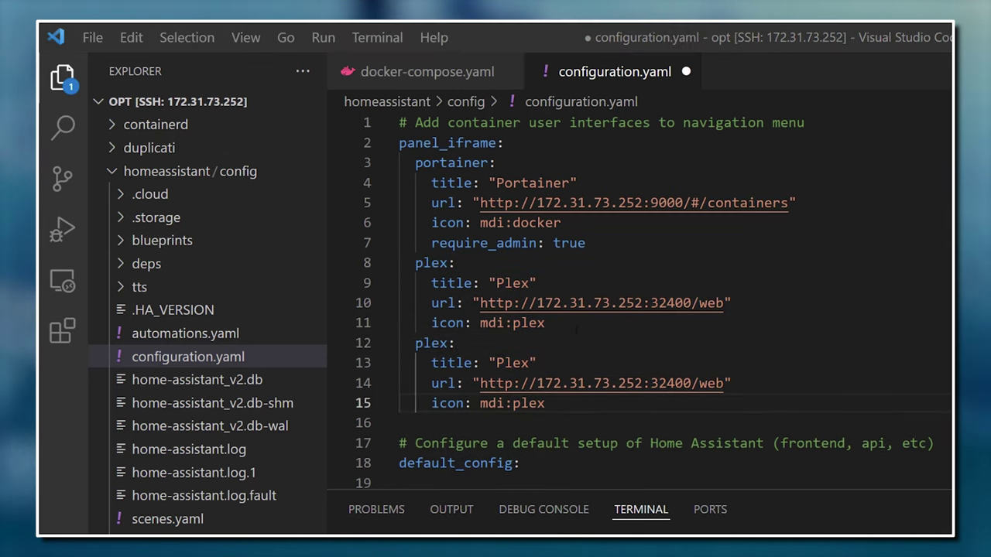
Rename the copy to duplicati with title Duplicati and port 8200 in its url.
double_click(514, 363)
text(Duplicati)
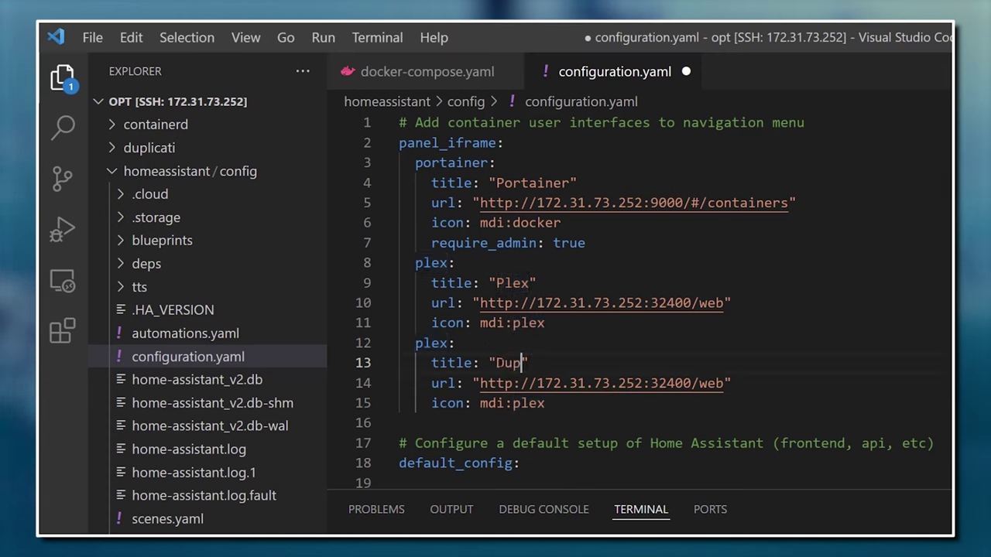
double_click(434, 343)
text(duplic)
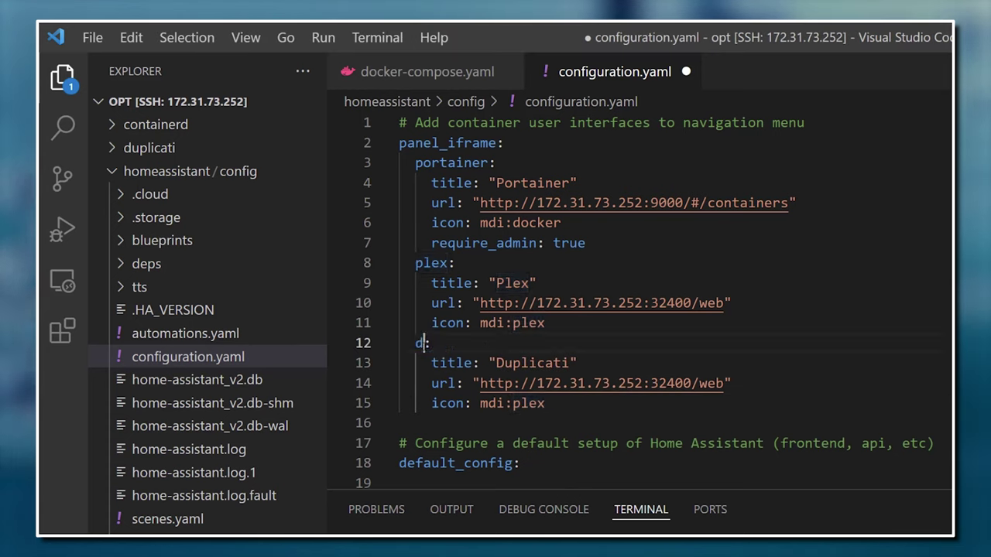
text(ati)
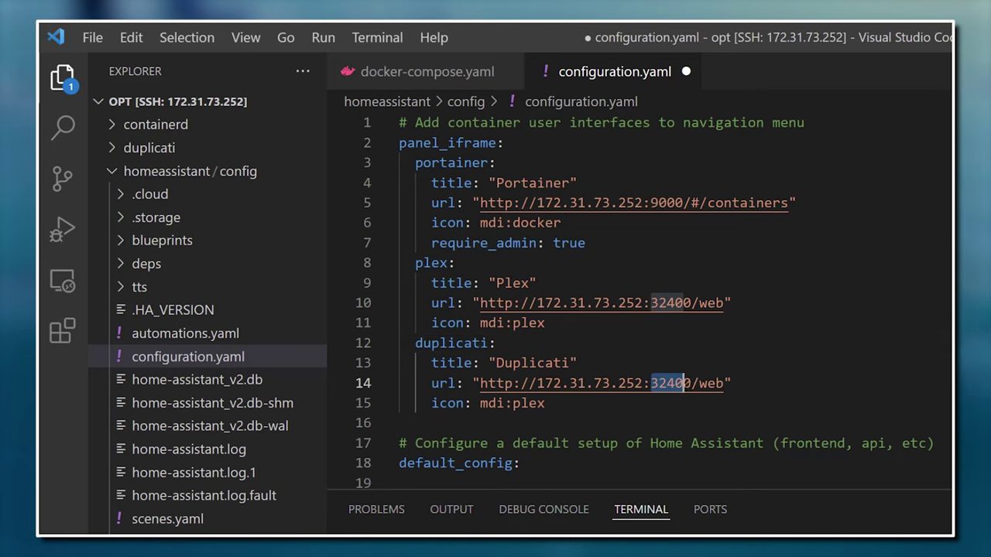
drag(685, 383, 717, 383)
text(8200)
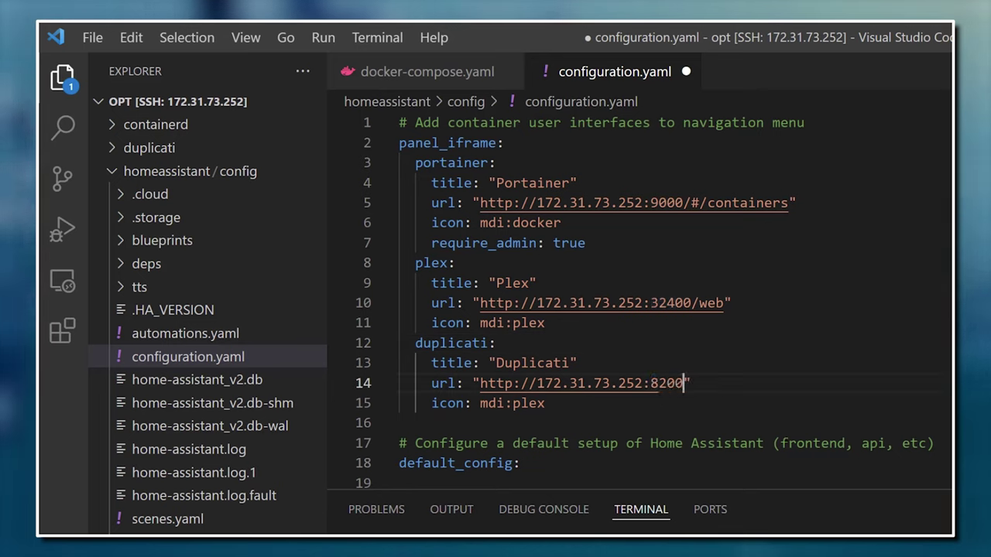
Set the icon to mdi:backup-restore and add require_admin: true.
double_click(529, 403)
text(backup-restore)
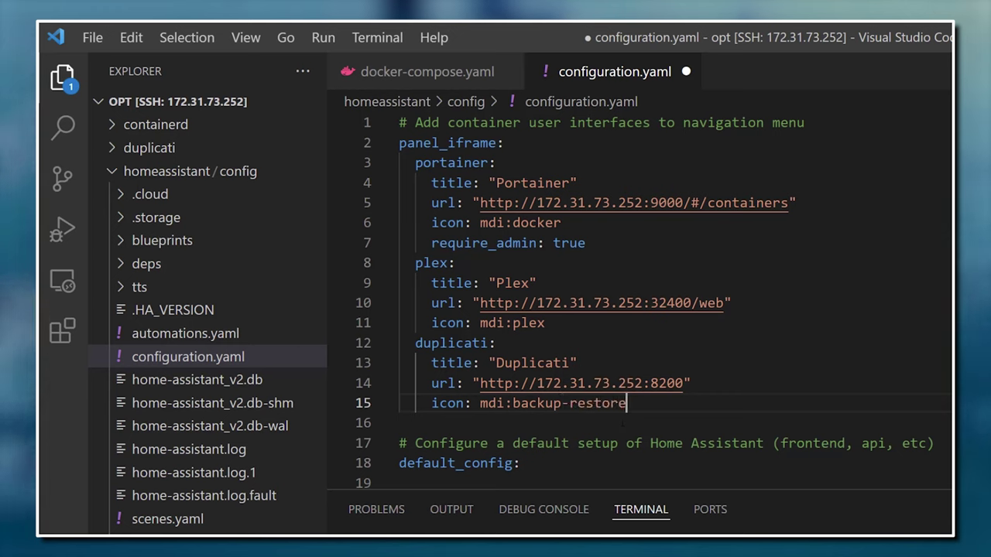
key(Return)
text(req)
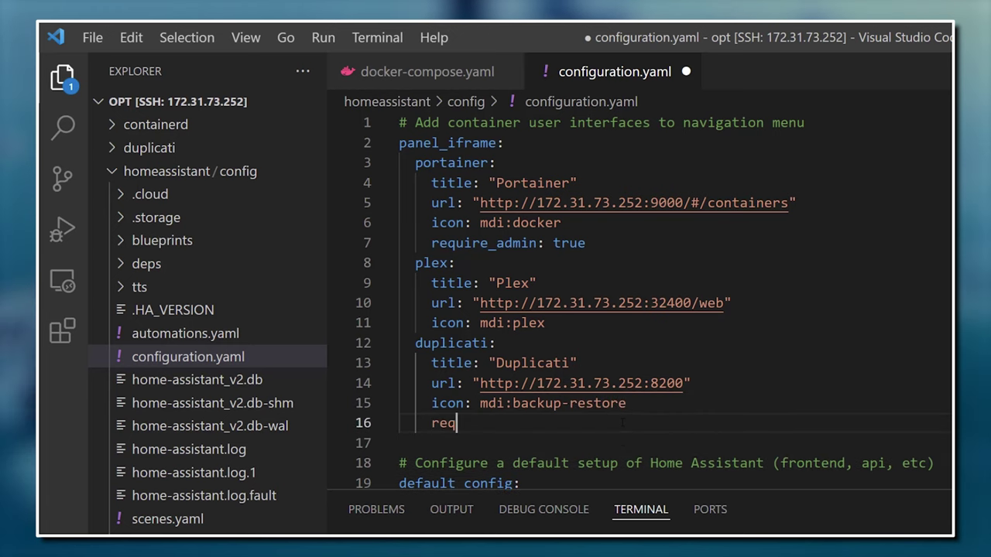
text(uire_admin: true)
key(BackSpace)
key(BackSpace)
key(BackSpace)
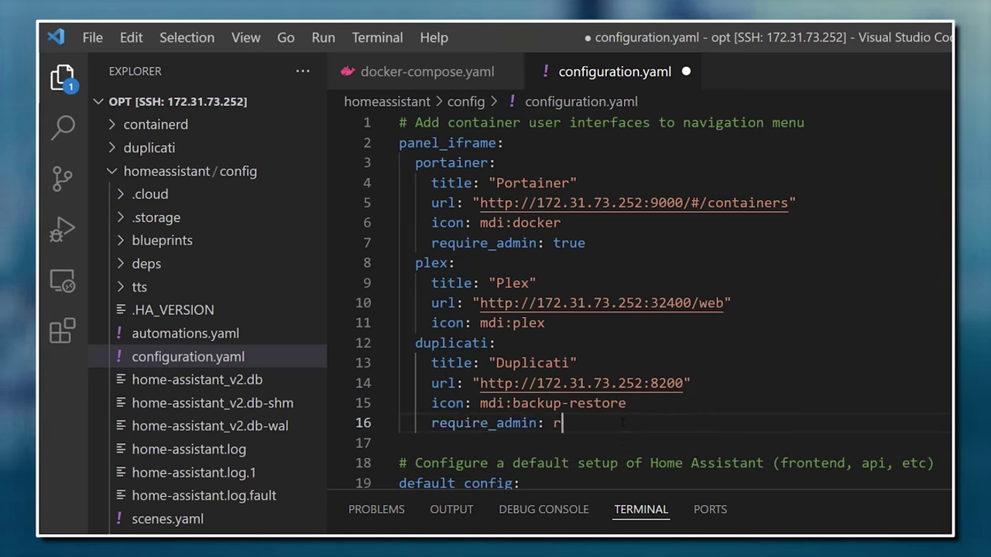
text(true)
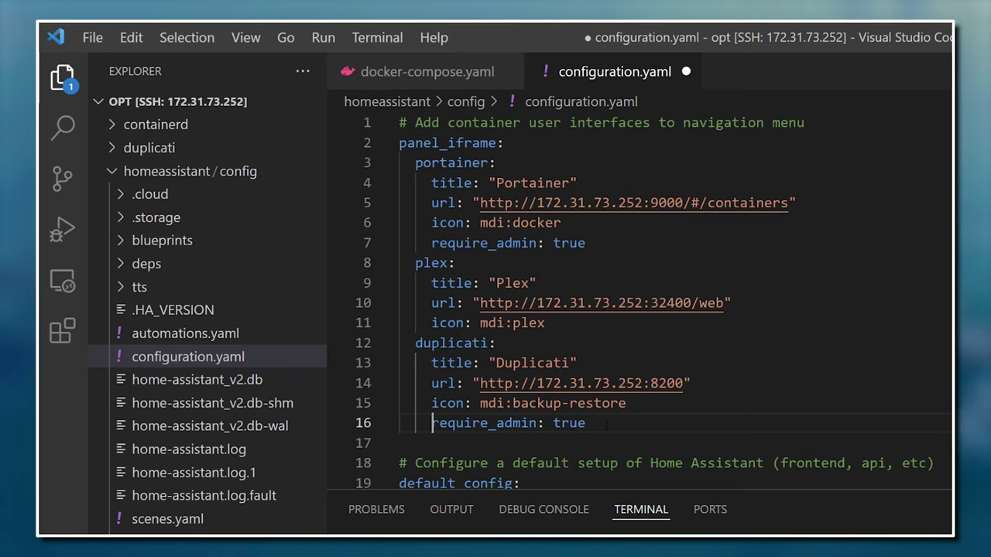
drag(432, 423, 583, 423)
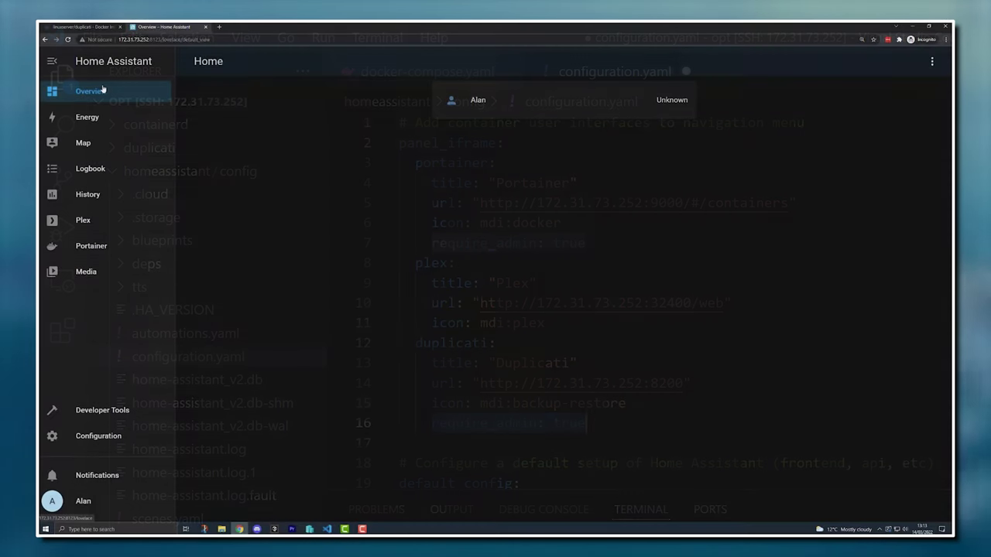
In Portainer, open the duplicati container and scroll through its logs.
click(91, 247)
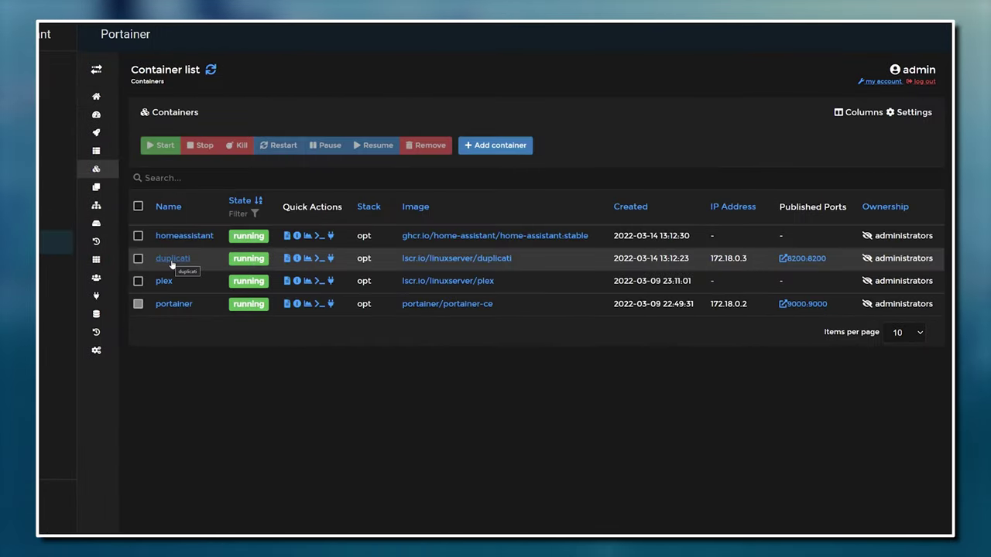
click(172, 260)
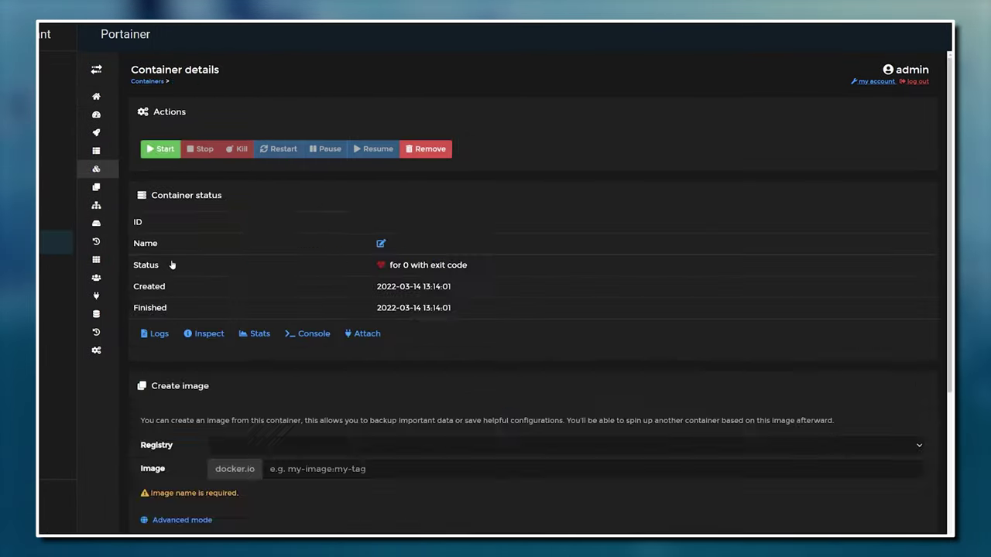
click(155, 334)
scroll(166, 337, down, 2)
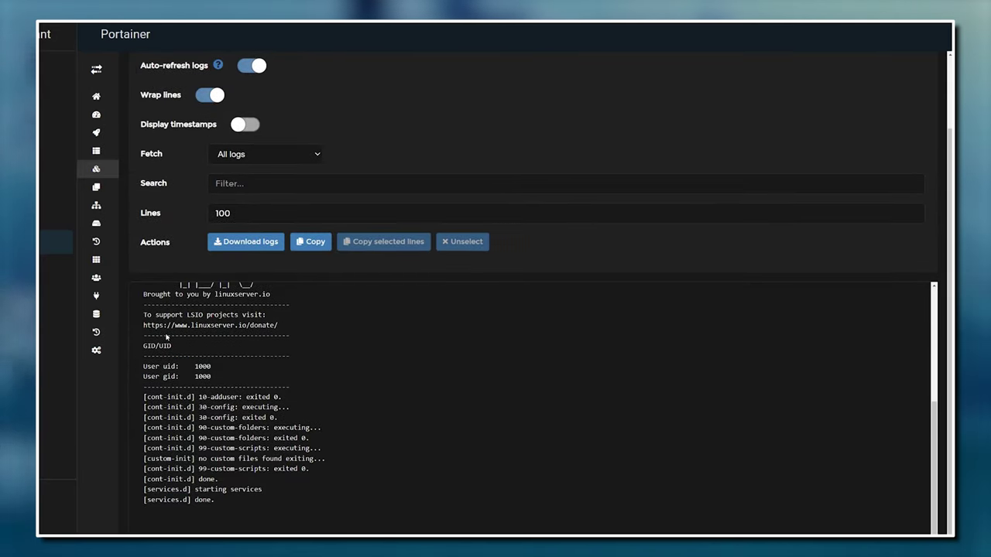
Restart Home Assistant from Server Controls and confirm the restart.
click(511, 420)
click(614, 229)
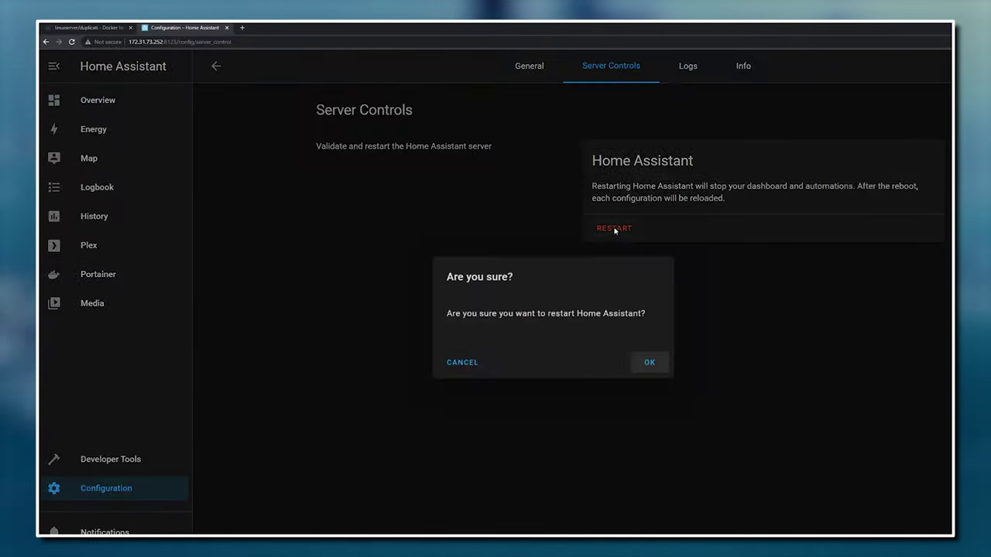
click(650, 362)
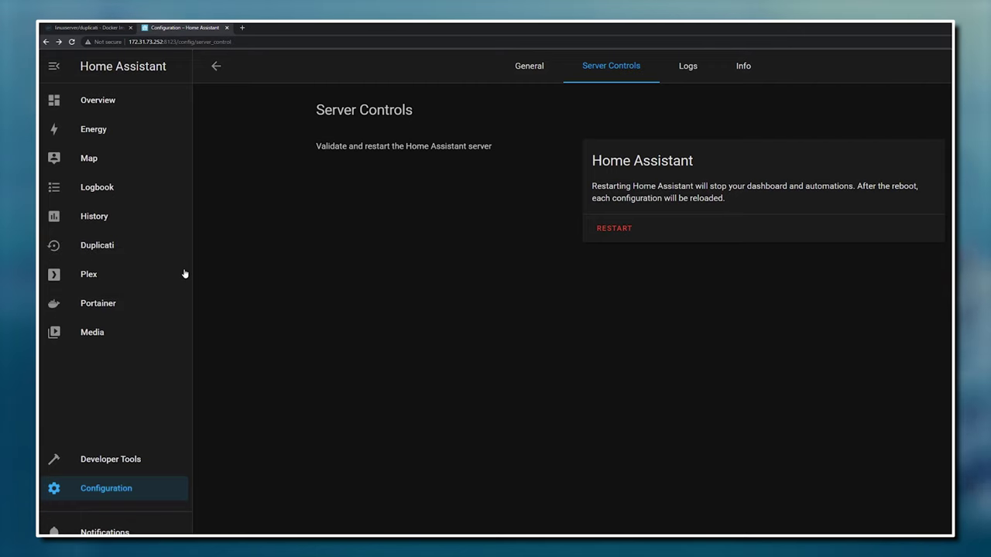
Open Duplicati, accept password protection, and enter and confirm the interface password.
click(103, 246)
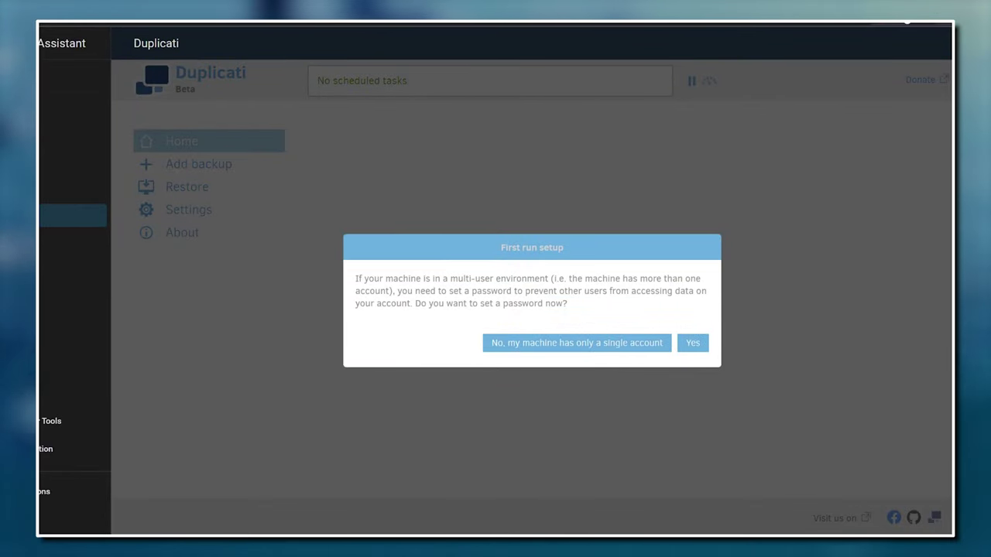
click(694, 345)
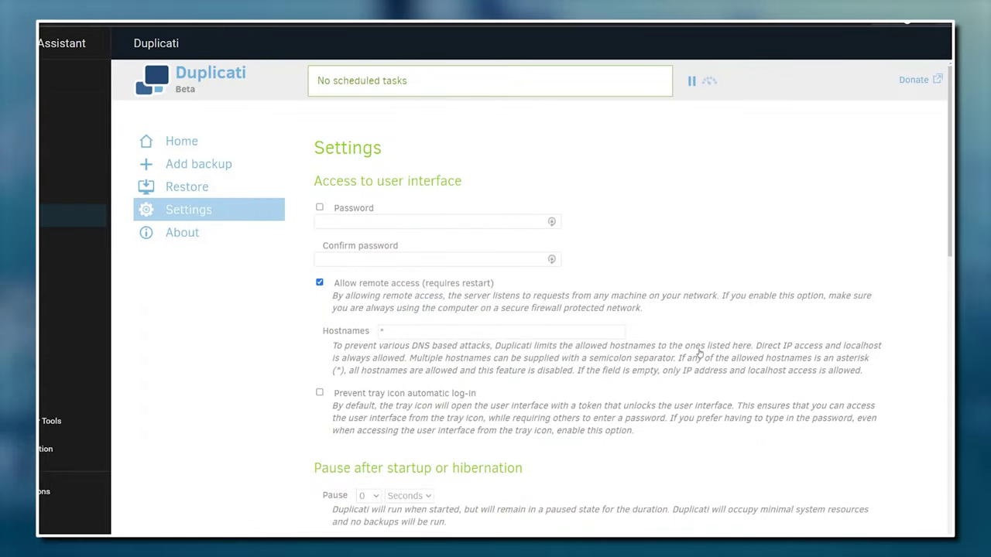
click(364, 222)
click(319, 208)
click(357, 223)
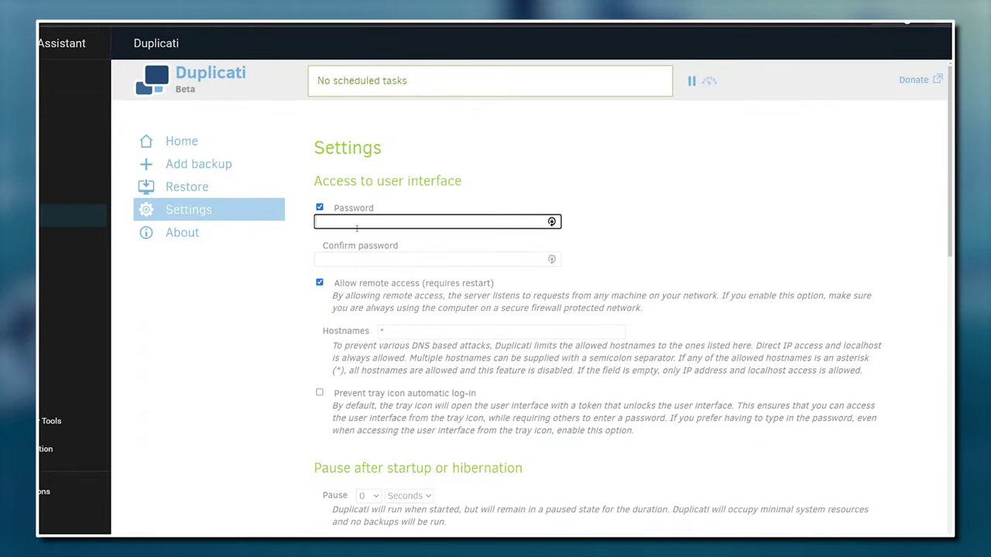
text(•••••••••)
key(Tab)
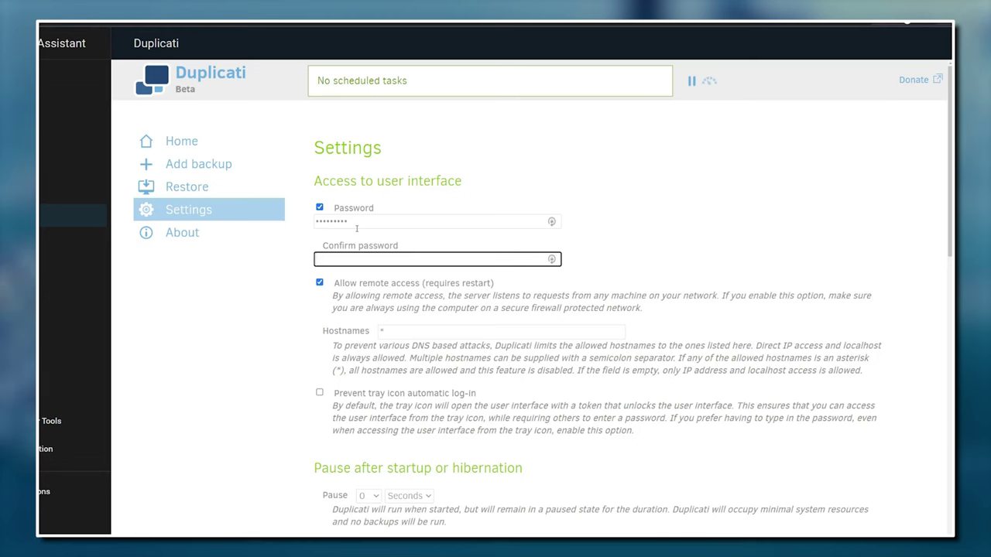
text(••••••)
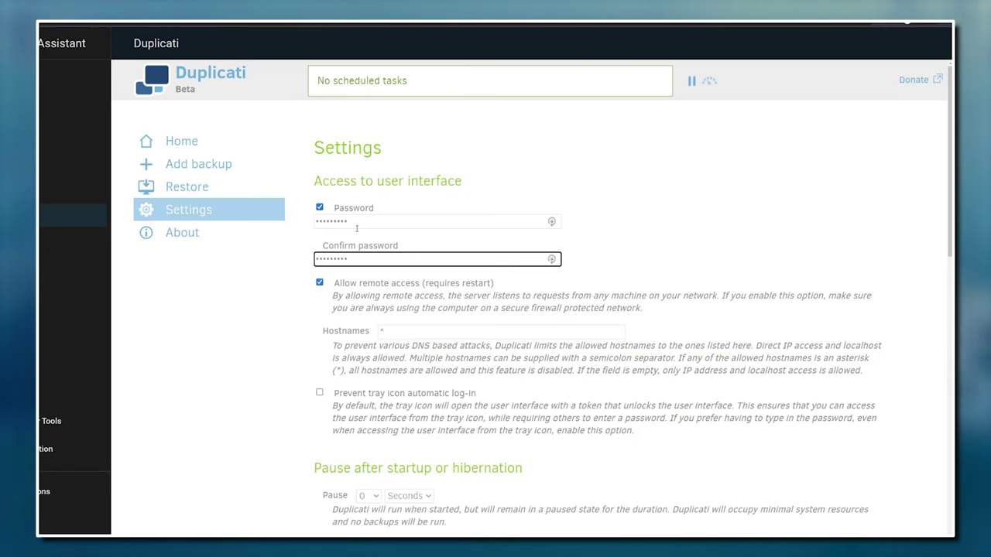
scroll(461, 318, down, 10)
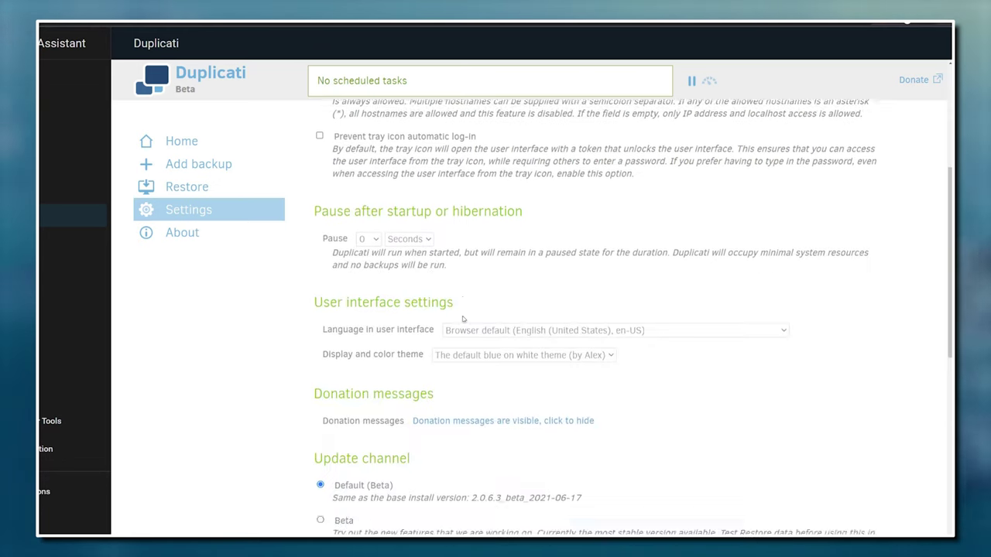
Save the password settings and sign back in with the new password.
click(834, 463)
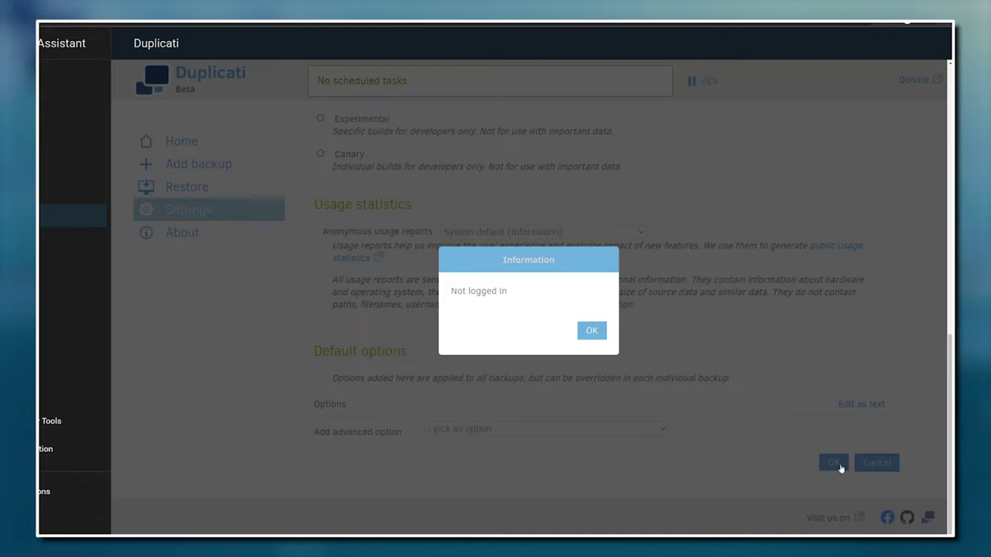
click(592, 331)
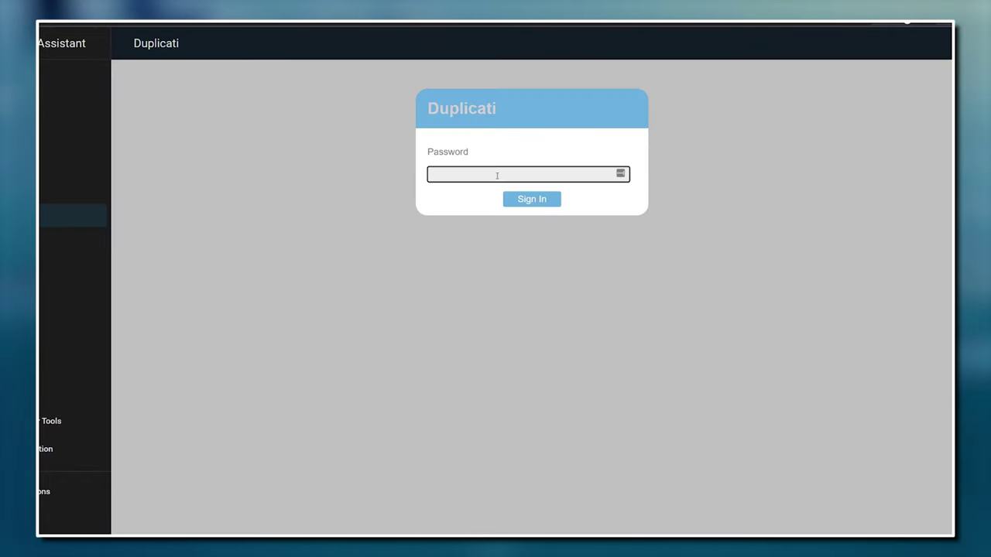
key(Return)
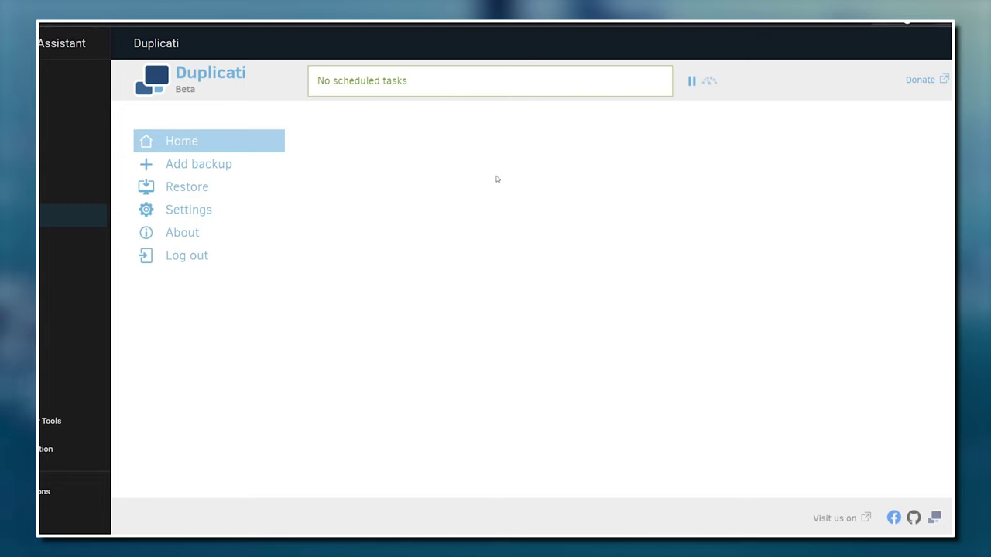
Add a new backup and name it 'Docker Server Backup' on the General page.
click(199, 165)
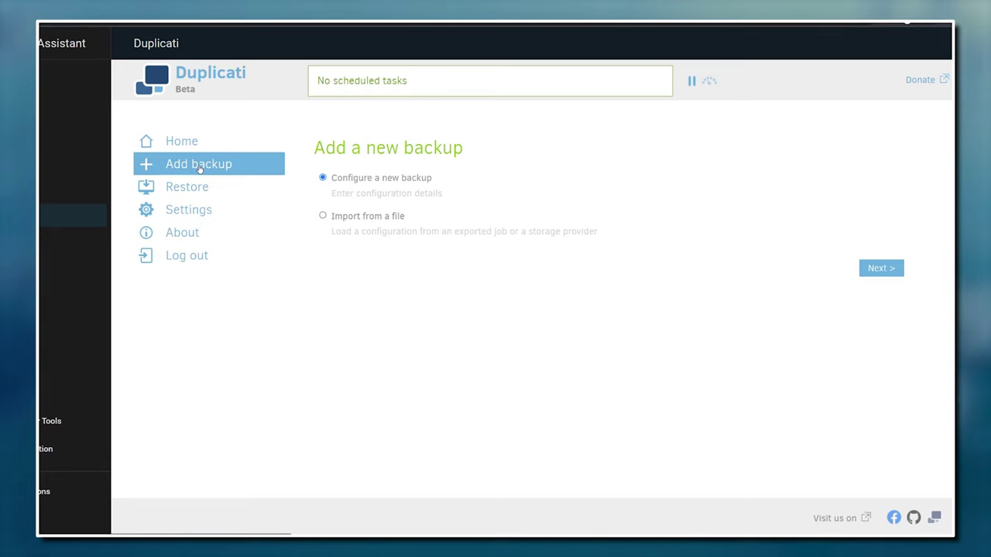
click(881, 268)
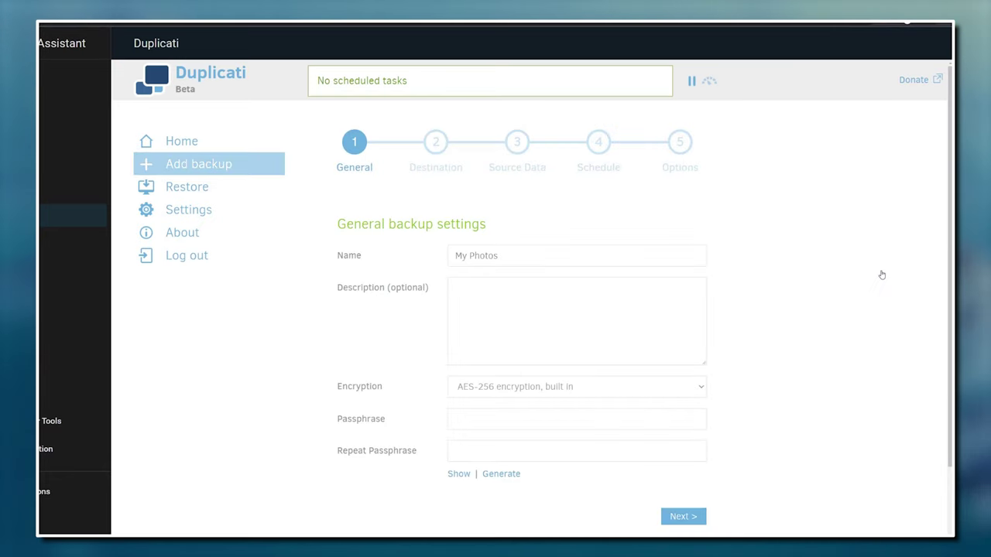
click(642, 253)
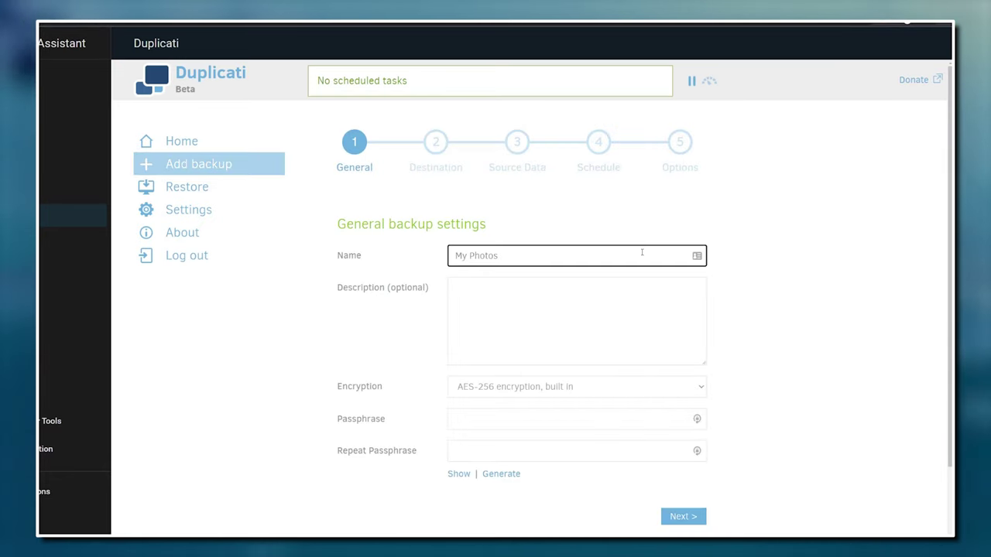
text(Docker Server Backu)
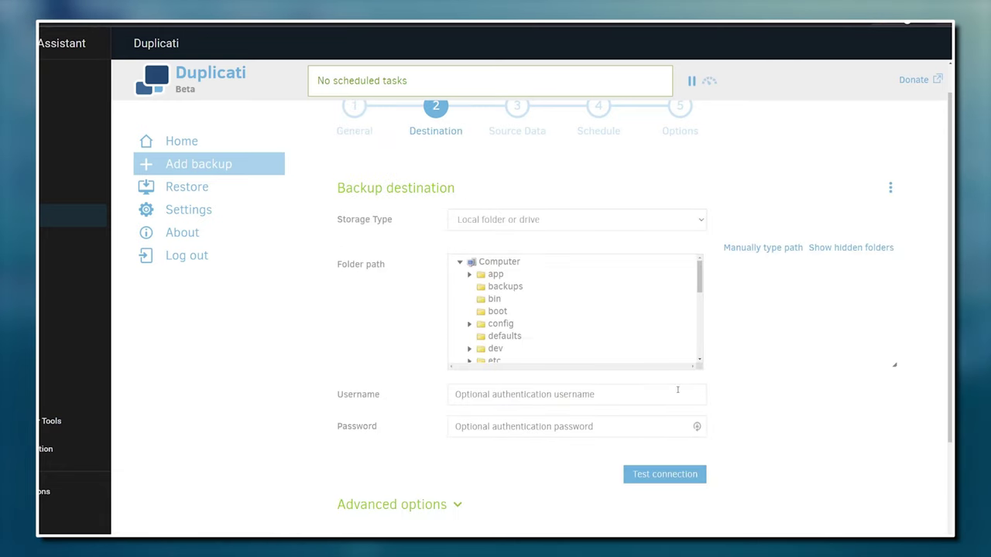
Choose Google Drive from the Storage Type list for the backup destination.
click(702, 220)
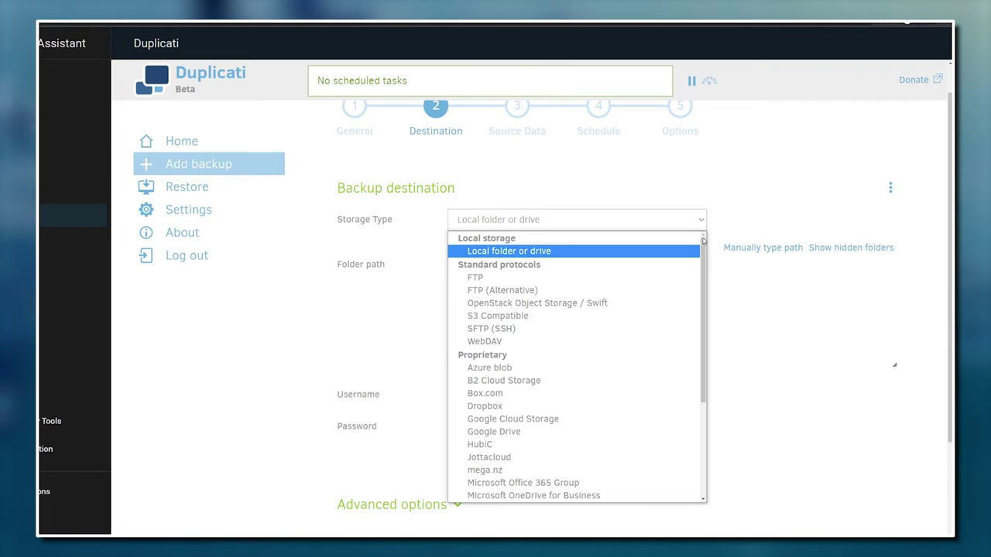
drag(703, 242, 711, 313)
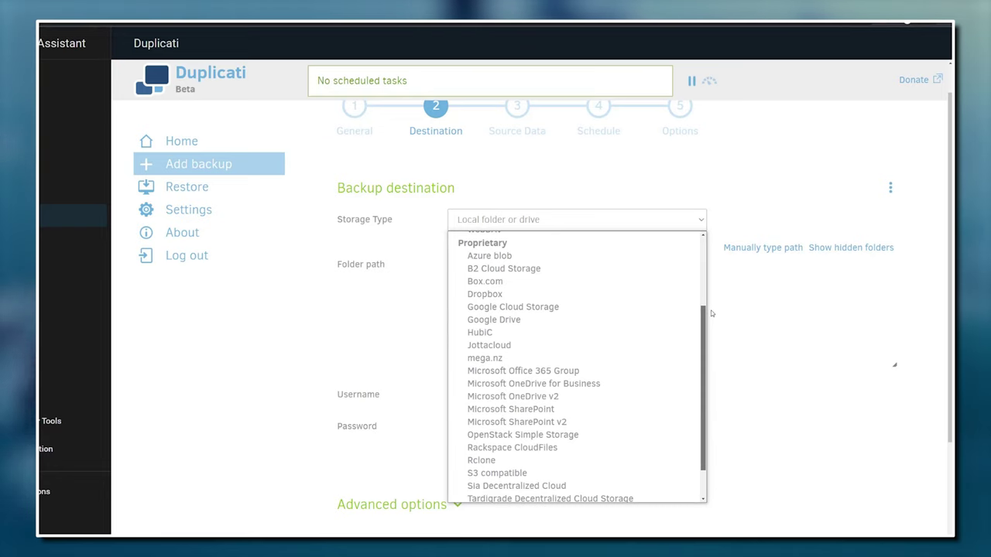
click(633, 320)
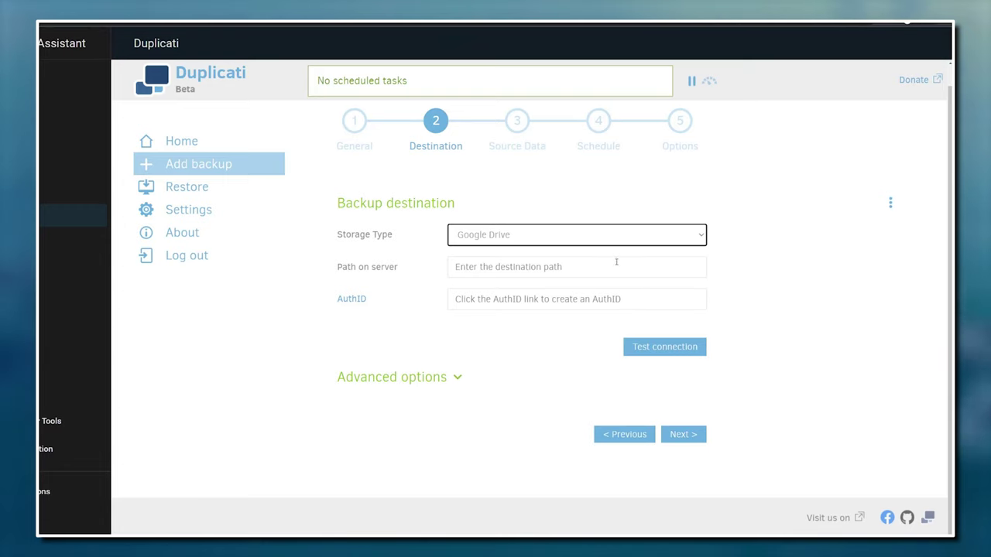
Enter 'DockerServerBackup' as the Google Drive path on server.
click(624, 262)
text(Doc)
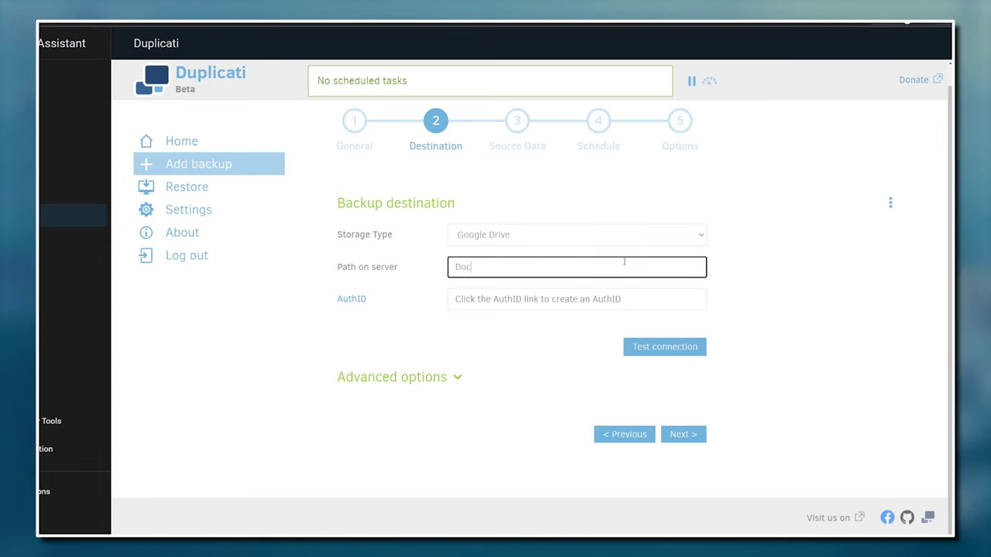
text(kerServerBackup)
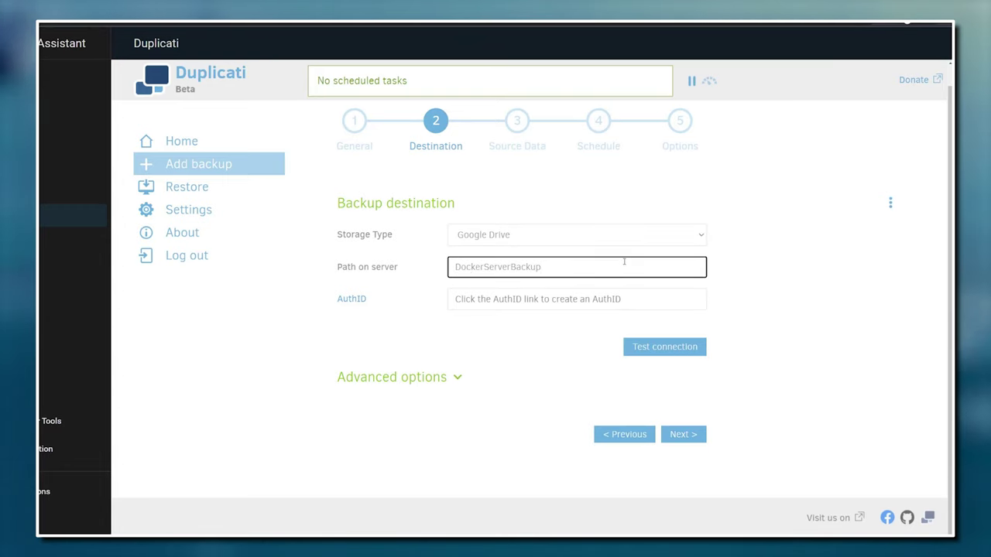